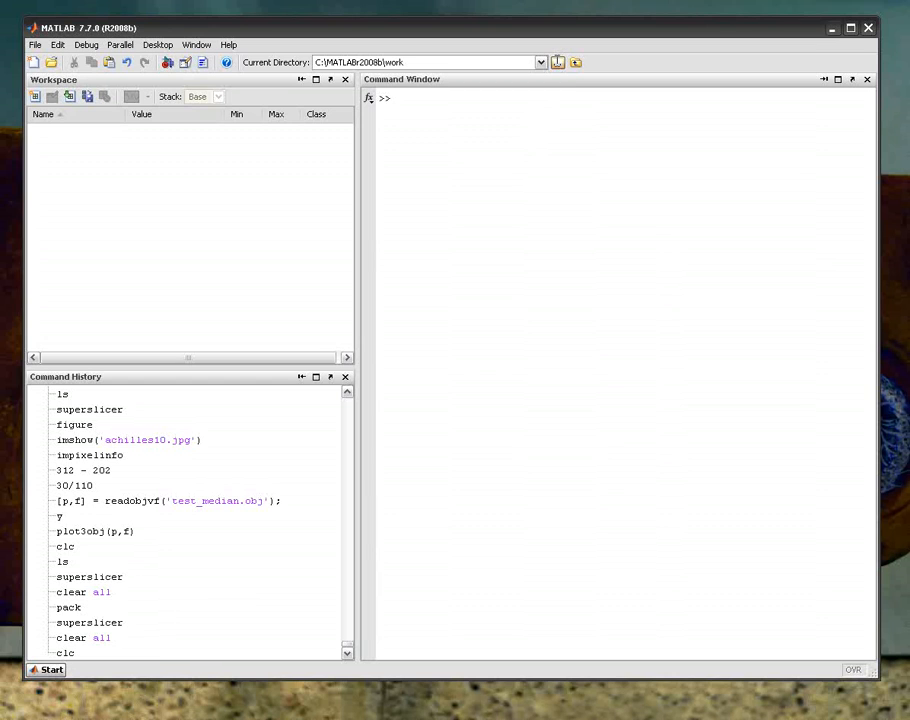
Change the current directory to the achillesMRI folder on the Desktop and list its files.
left_click(558, 62)
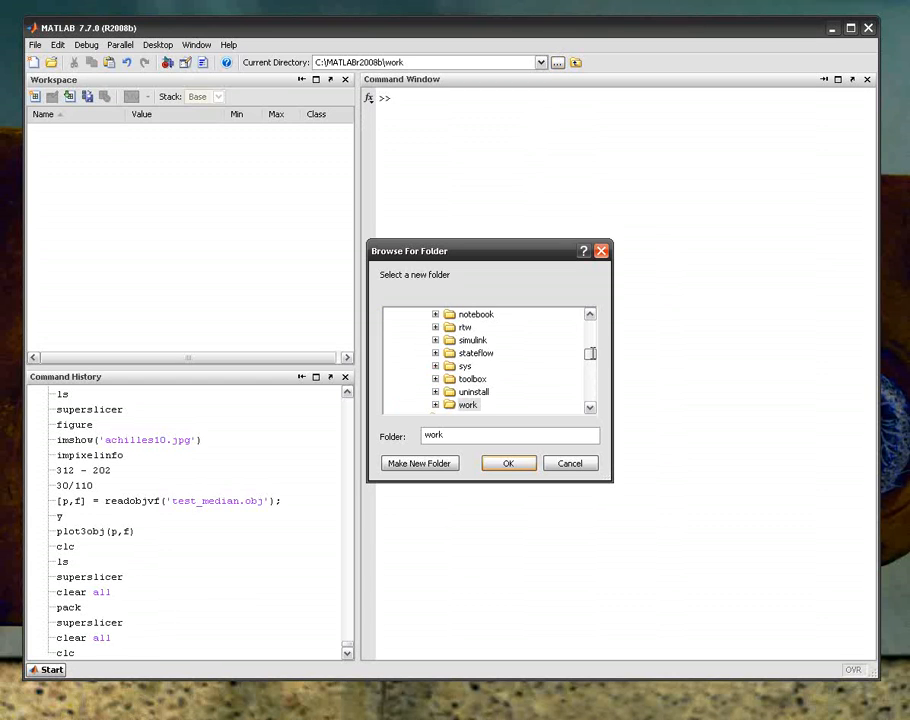
left_click_drag(590, 353, 590, 318)
left_click(409, 314)
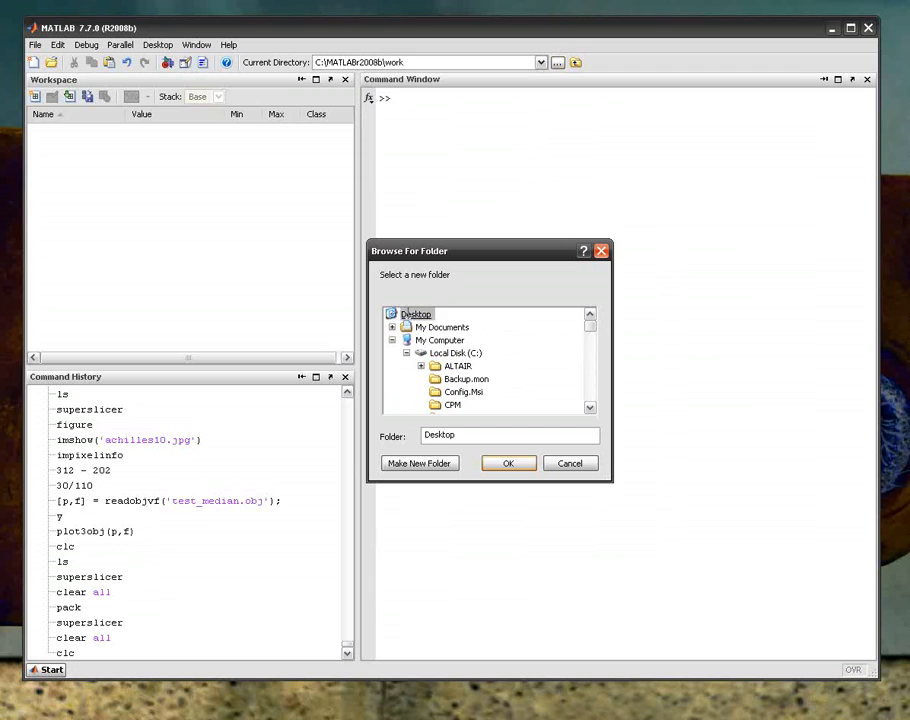
left_click(392, 340)
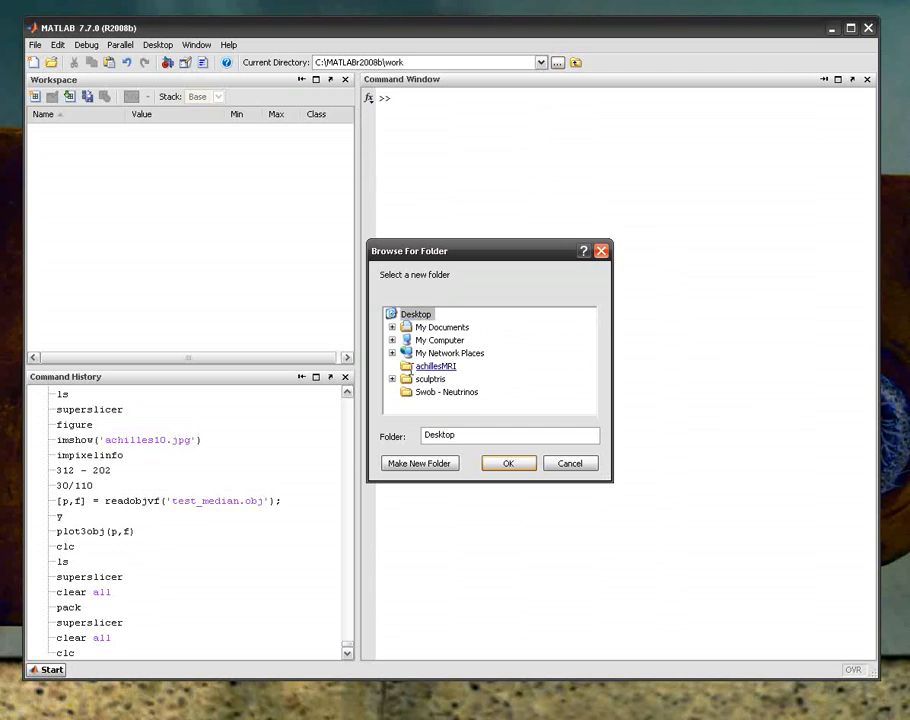
left_click(436, 366)
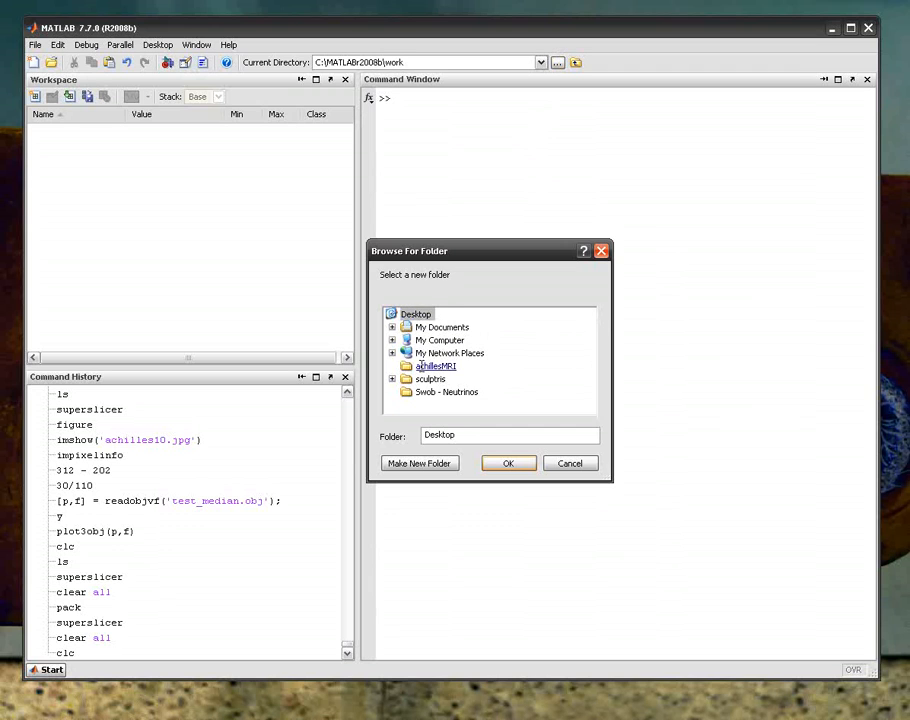
left_click(508, 463)
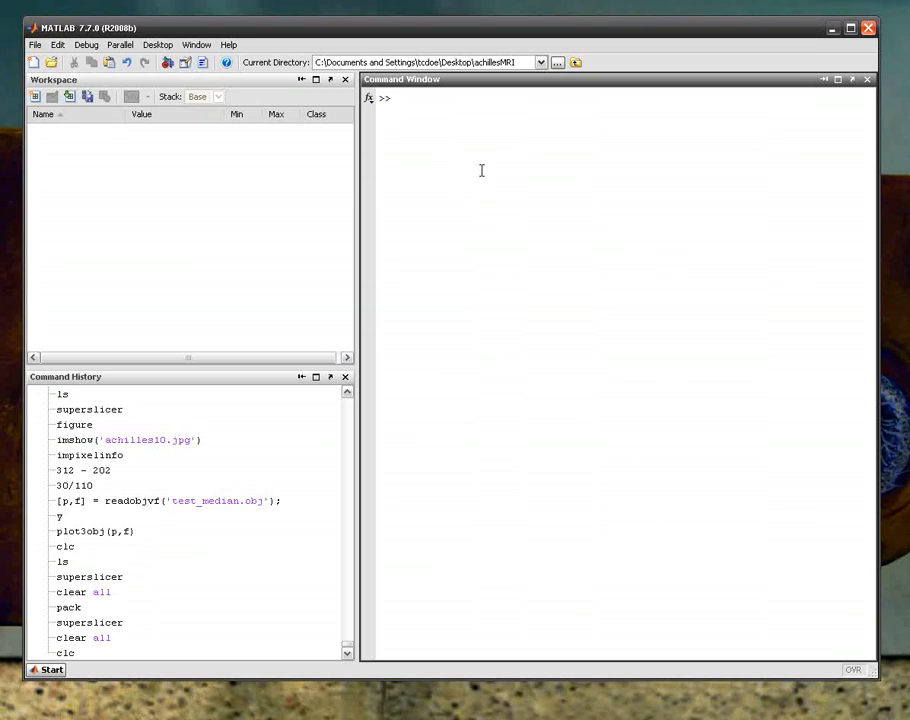
type("ls")
key("Return")
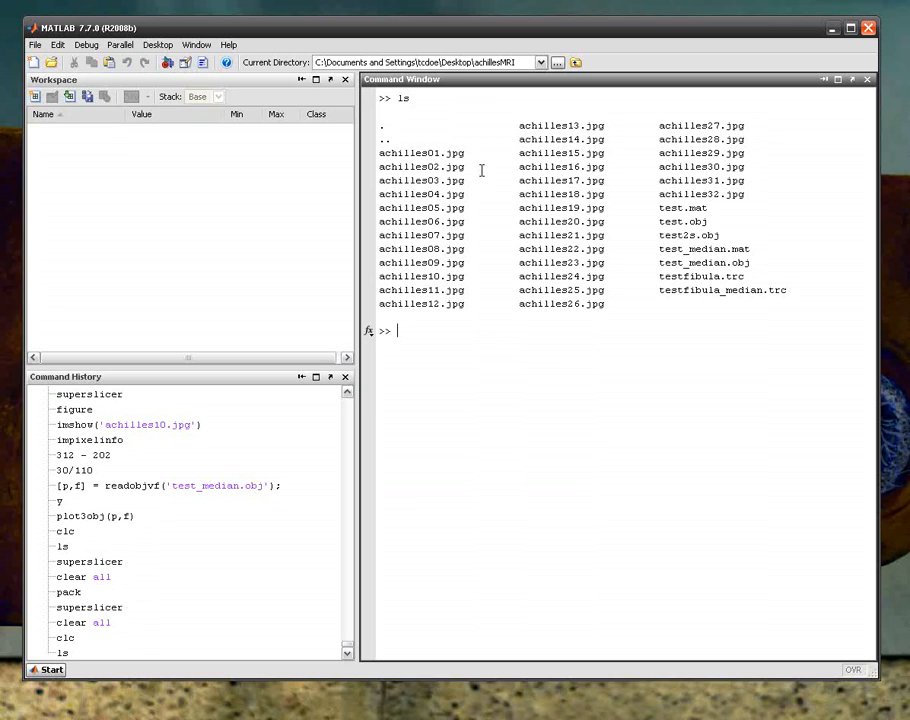
Launch superslicer from the command line and move its window clear of the screen's lower edge.
type("superslicer")
key("Return")
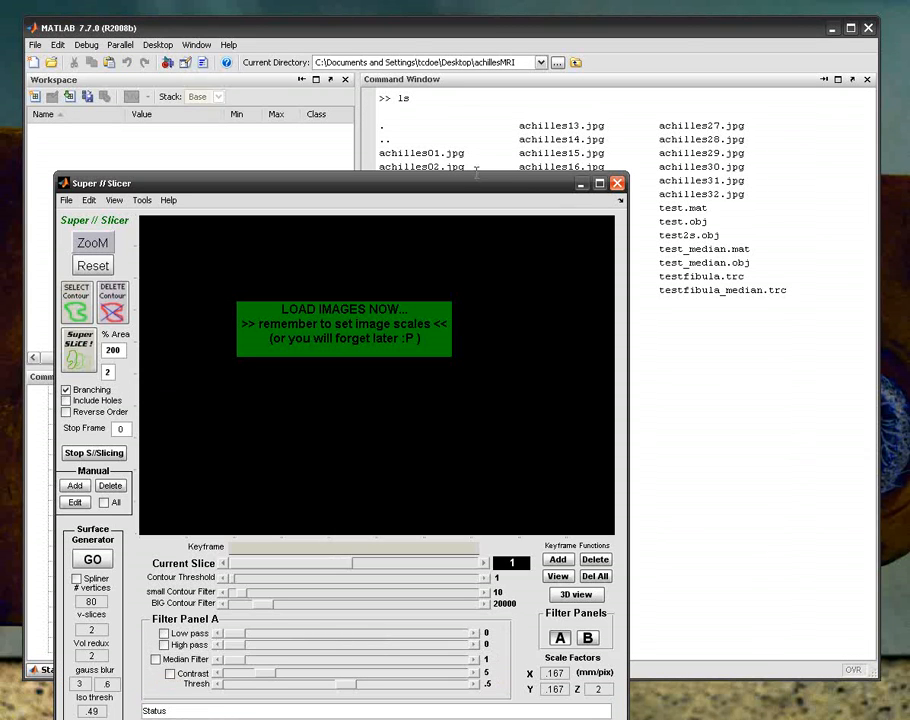
left_click_drag(469, 180, 674, 88)
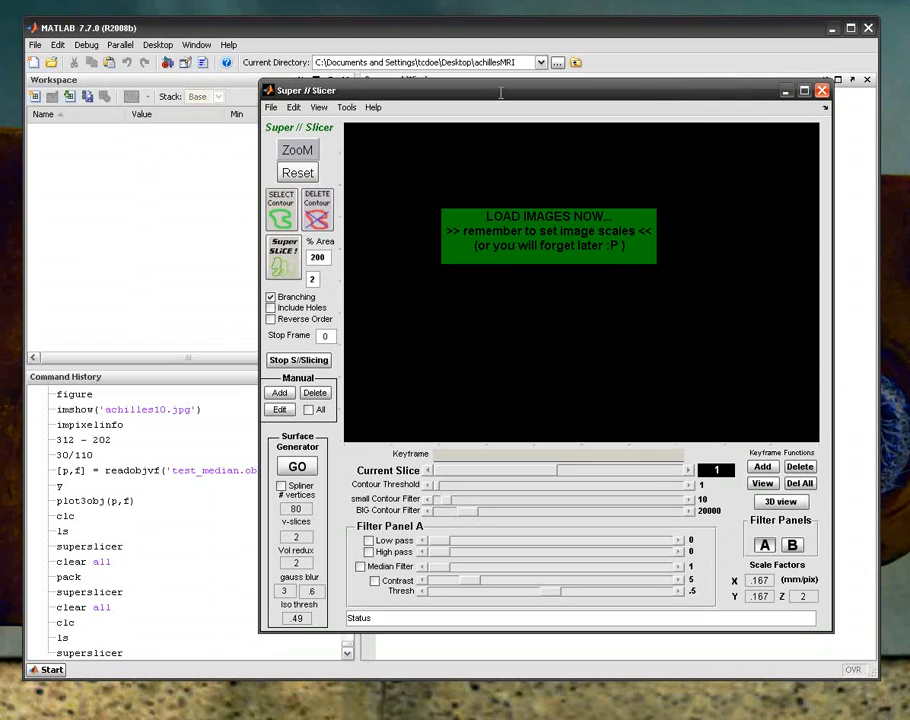
Load the MRI image series with achilles01.jpg as the first file and achilles32.jpg as the last.
left_click(271, 107)
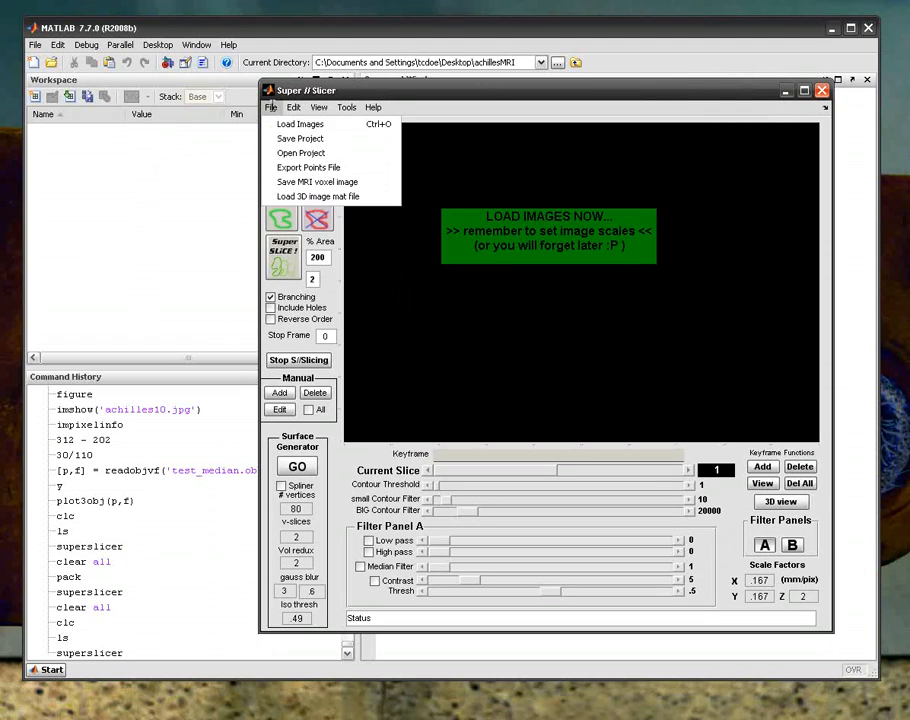
left_click(278, 123)
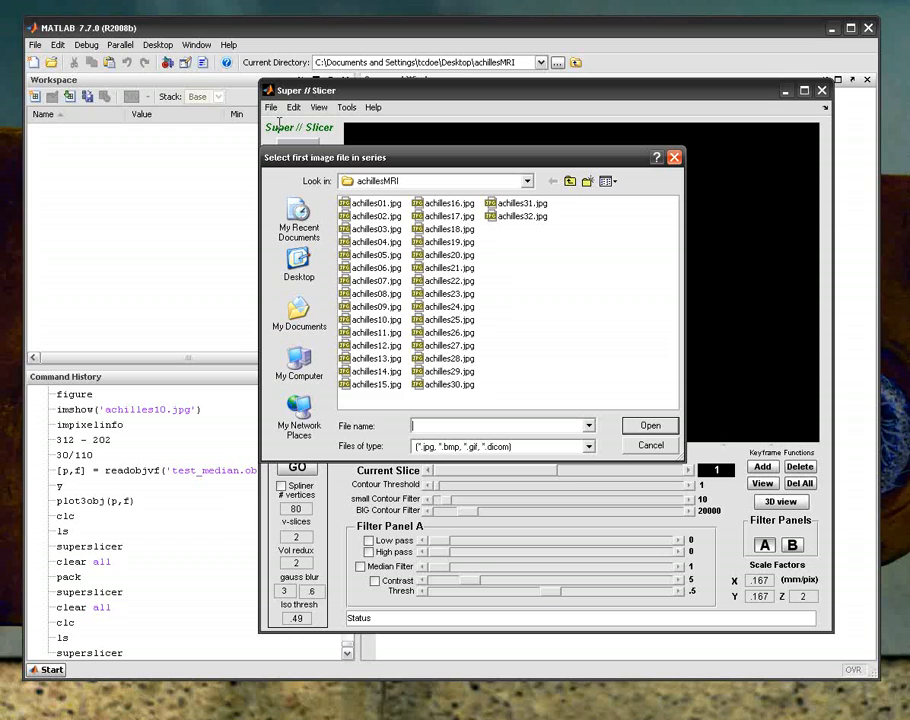
double_click(372, 201)
double_click(508, 216)
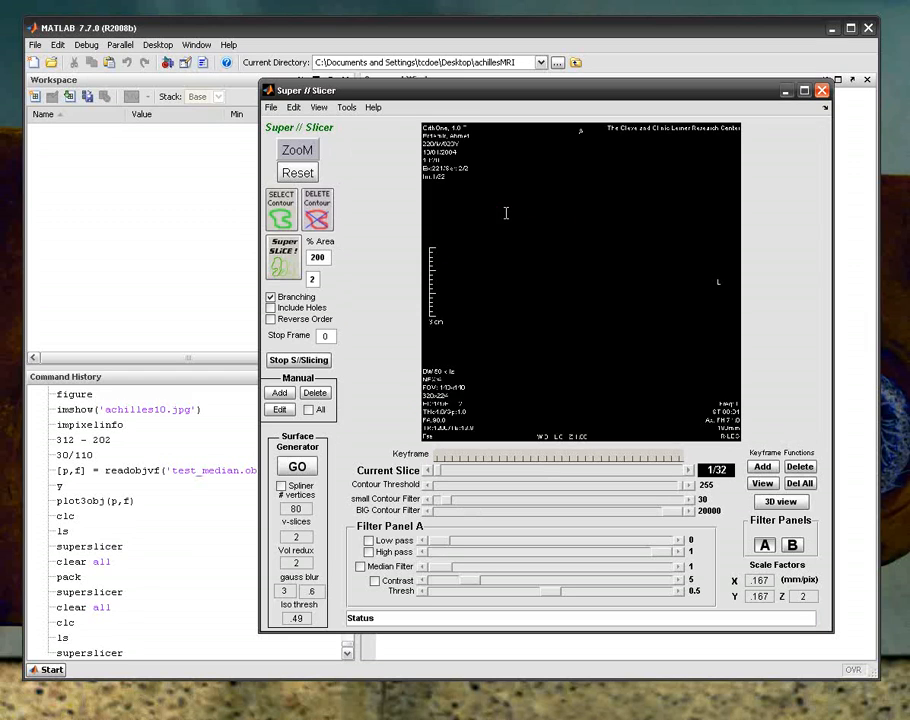
Step through the loaded MRI slices one at a time up to slice 16 to examine the leg cross-sections.
left_click(688, 469)
left_click(688, 469)
left_click(688, 469)
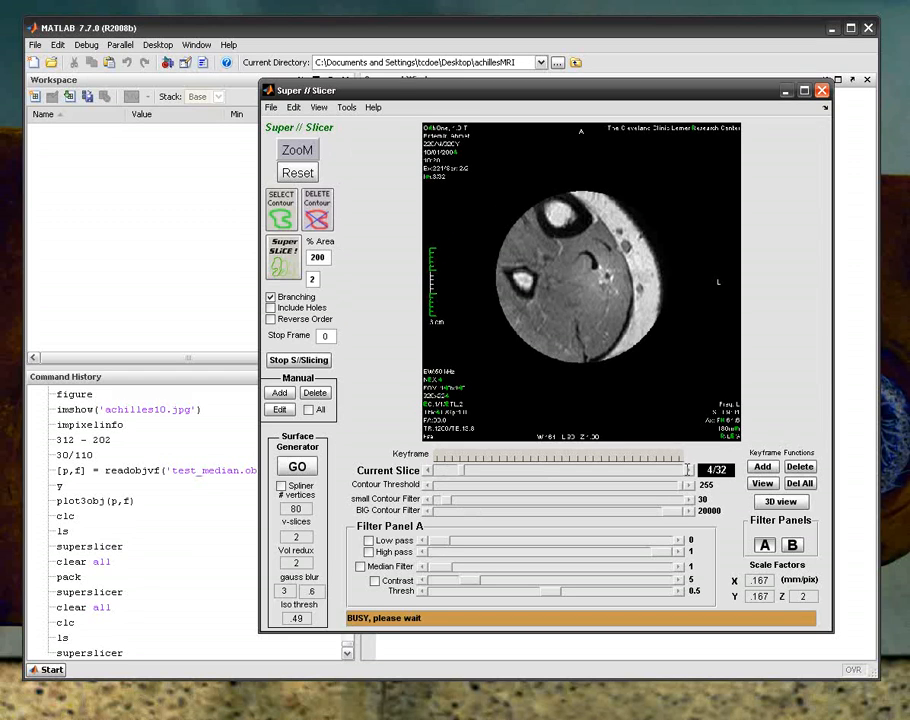
left_click(688, 469)
left_click(688, 469)
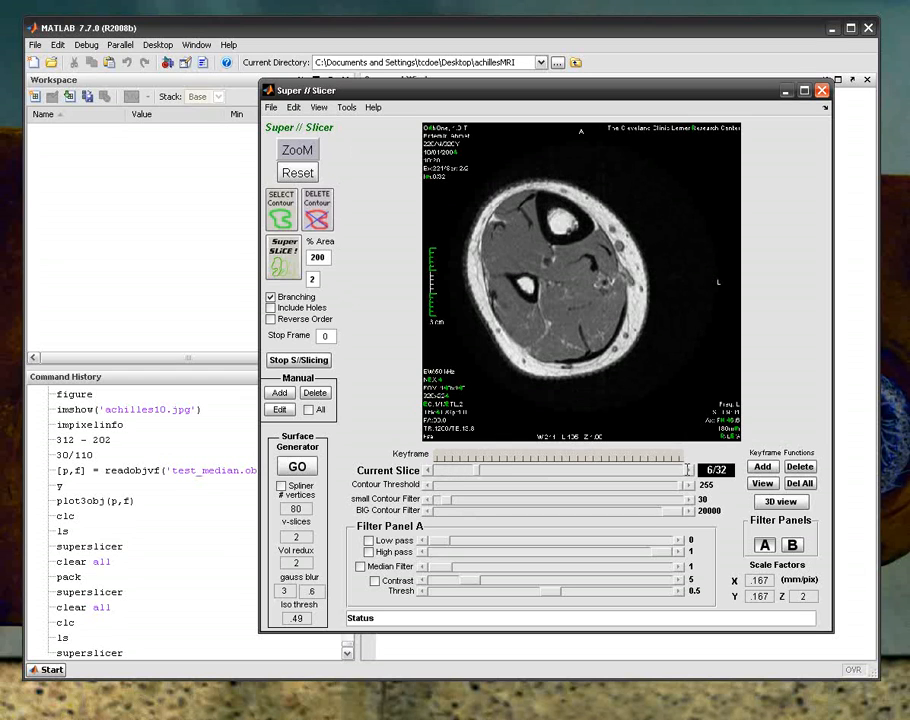
left_click(688, 469)
left_click(688, 469)
left_click(688, 469)
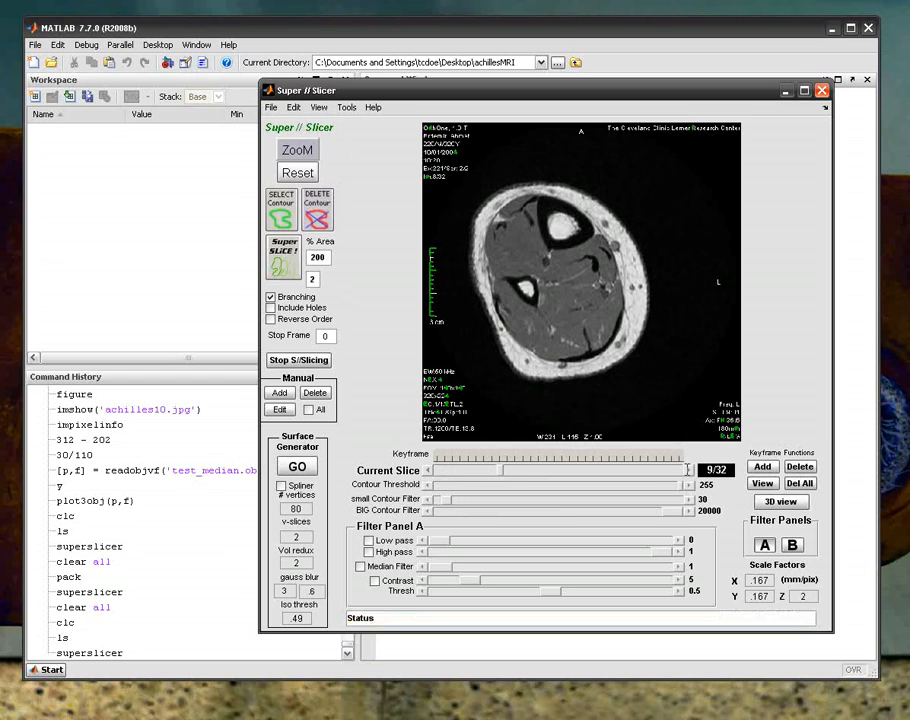
left_click(688, 469)
left_click(688, 469)
left_click(688, 469)
left_click(688, 469)
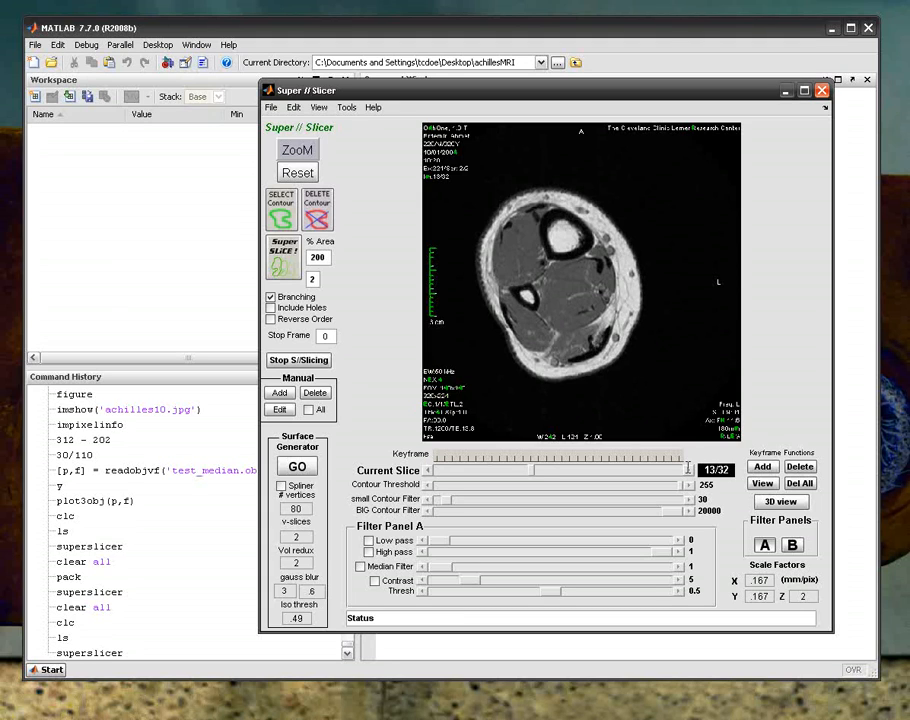
left_click(688, 469)
left_click(688, 469)
left_click(688, 469)
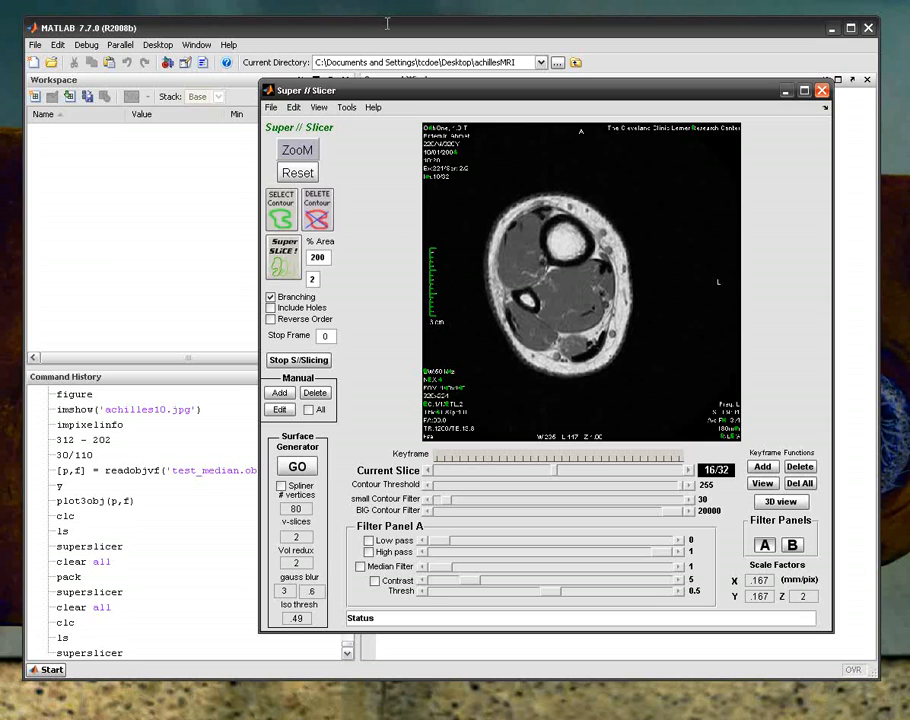
Open a new MATLAB figure and display achilles10.jpg in it with imshow.
left_click(387, 22)
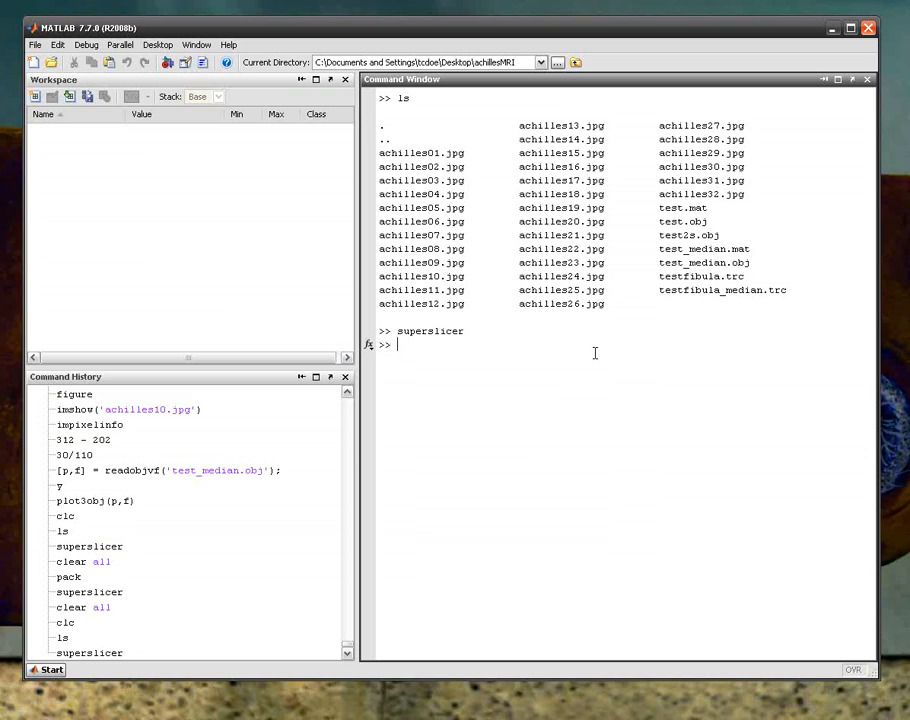
type("figure")
key("Return")
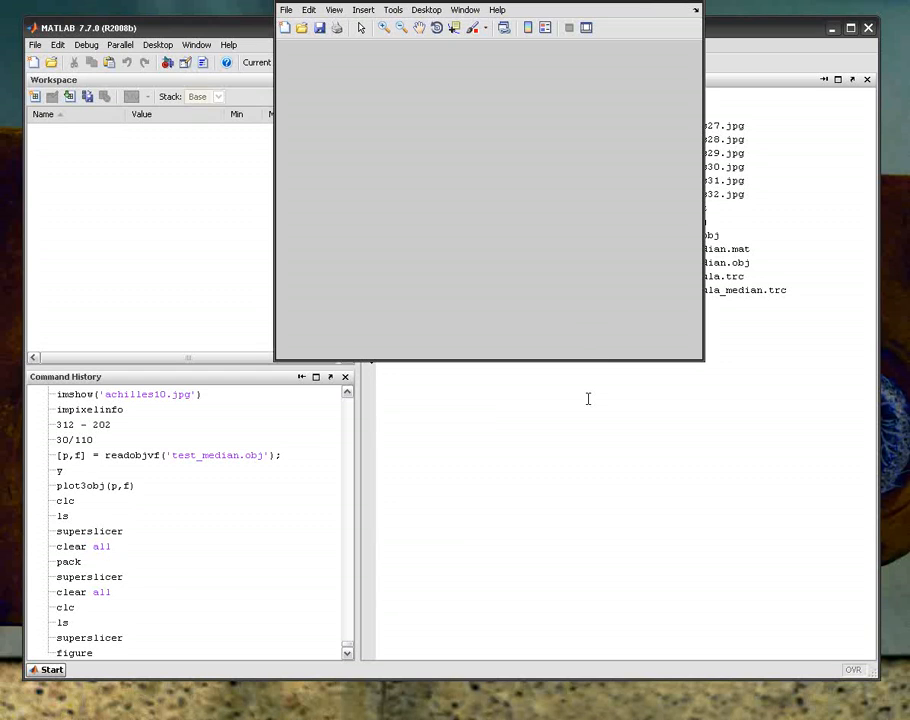
left_click(587, 398)
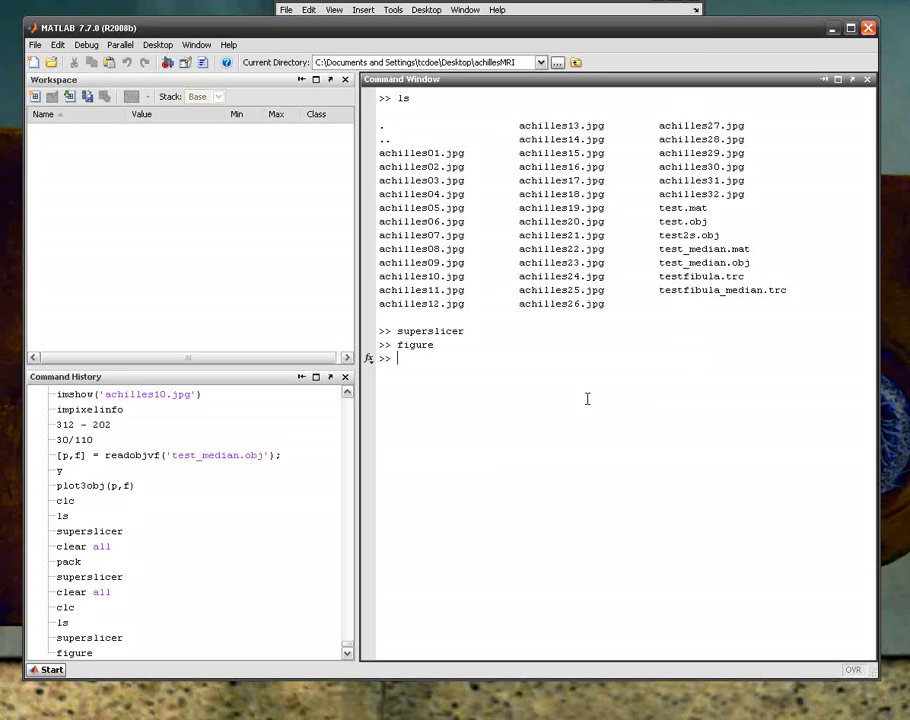
type("imsho")
key("Up")
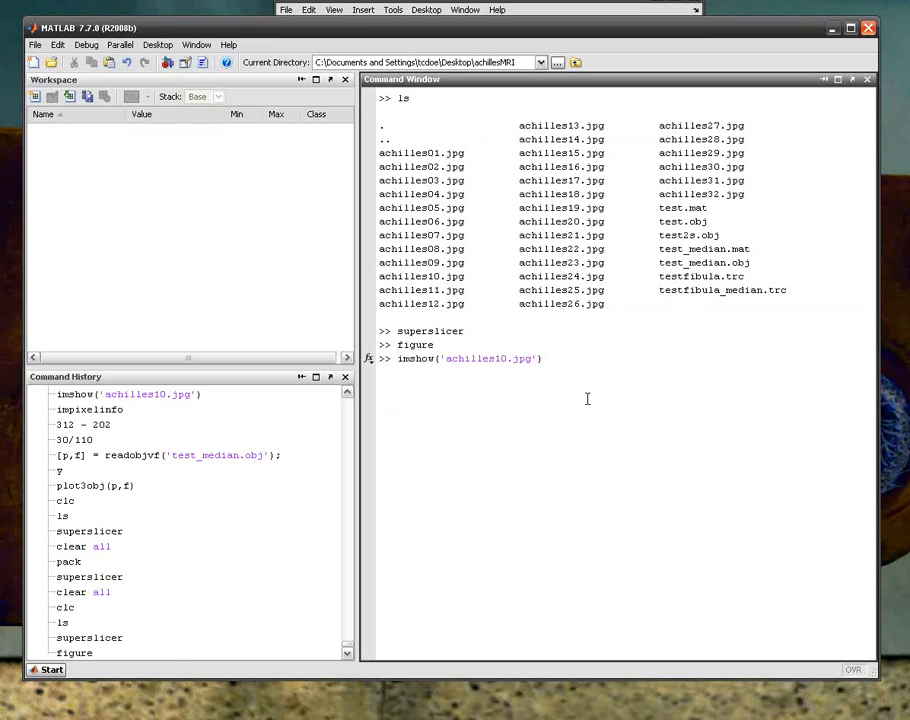
key("Return")
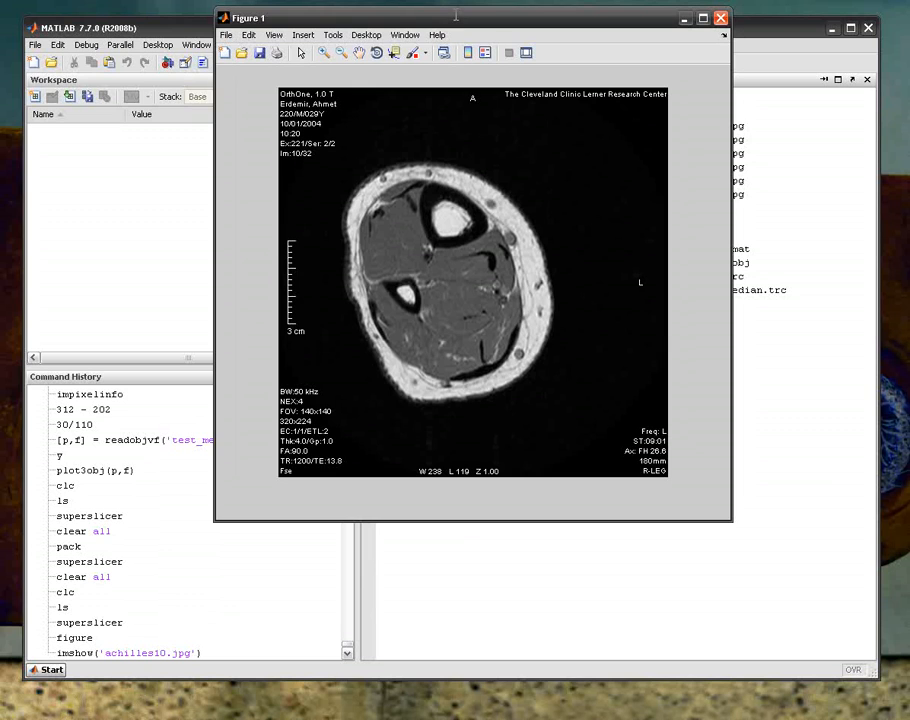
Examine the 3 cm scale bar in the displayed slice up close, then restore the full image.
left_click_drag(459, 16, 471, 14)
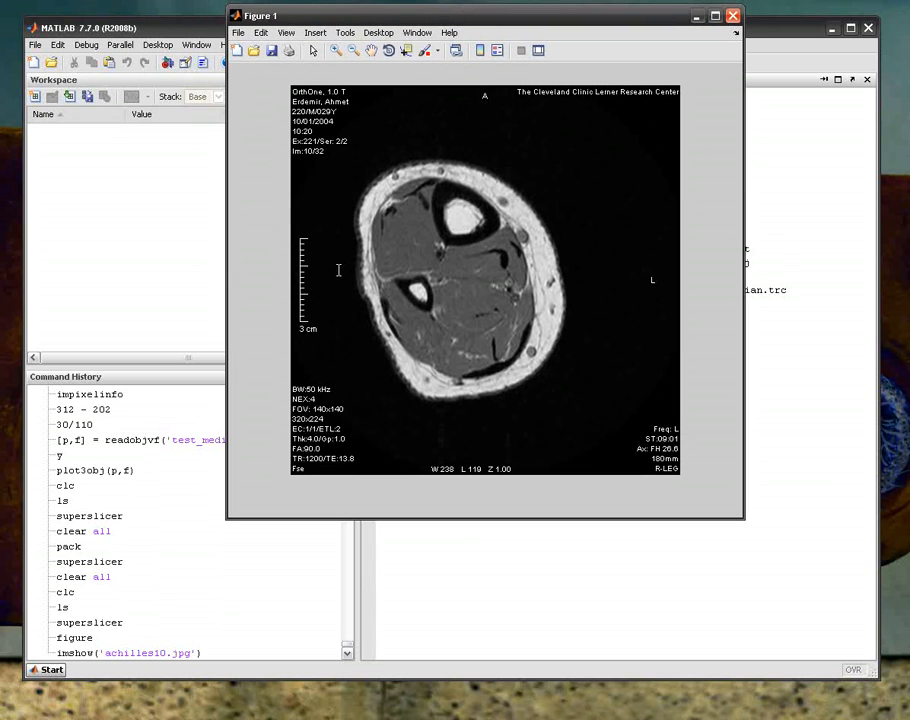
left_click(336, 50)
left_click(315, 282)
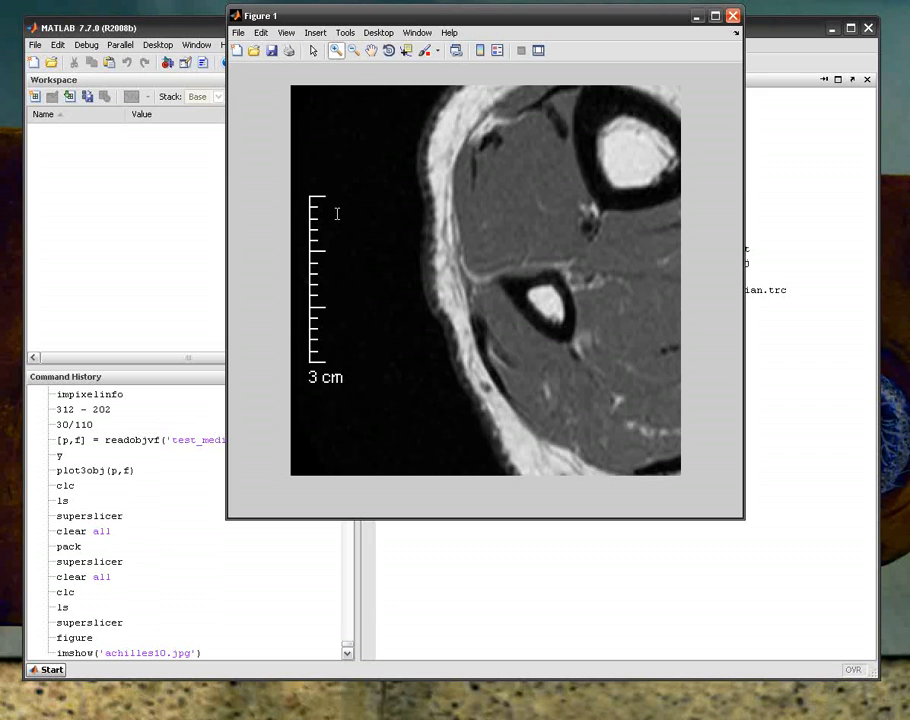
double_click(478, 271)
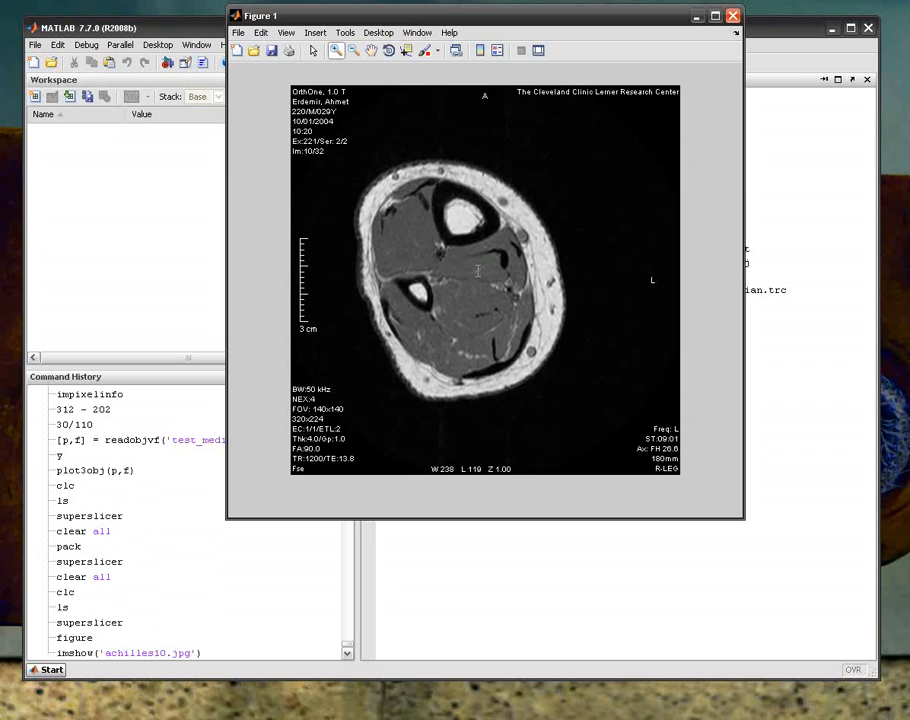
Run impixelinfo on the figure and read the pixel coordinates at the ends of the 3 cm scale bar.
left_click(510, 538)
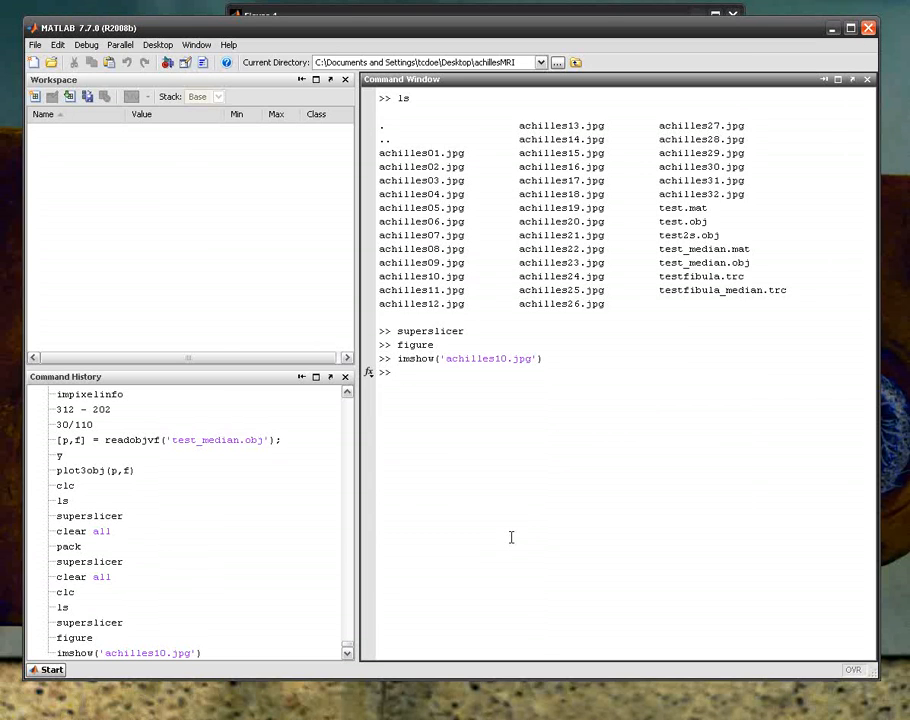
type("impixelinfo")
key("Return")
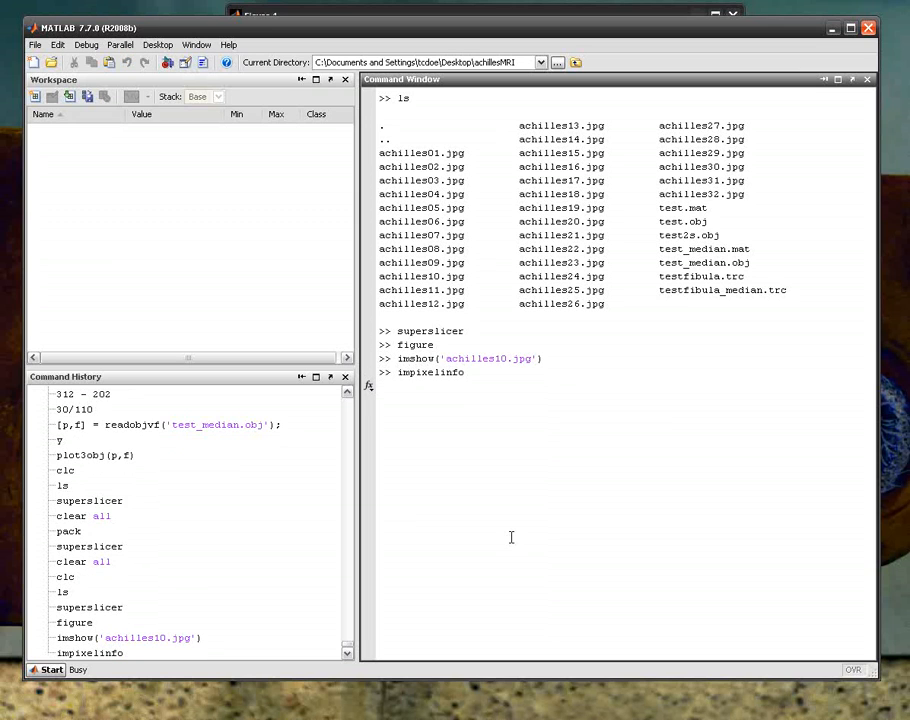
left_click(411, 8)
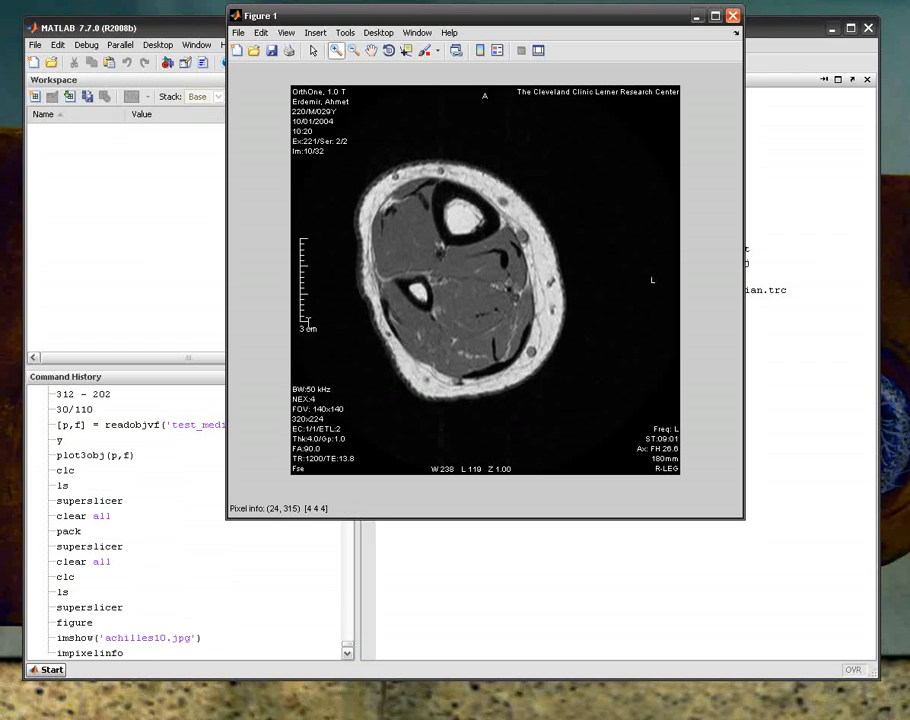
left_click(313, 50)
left_click(298, 310)
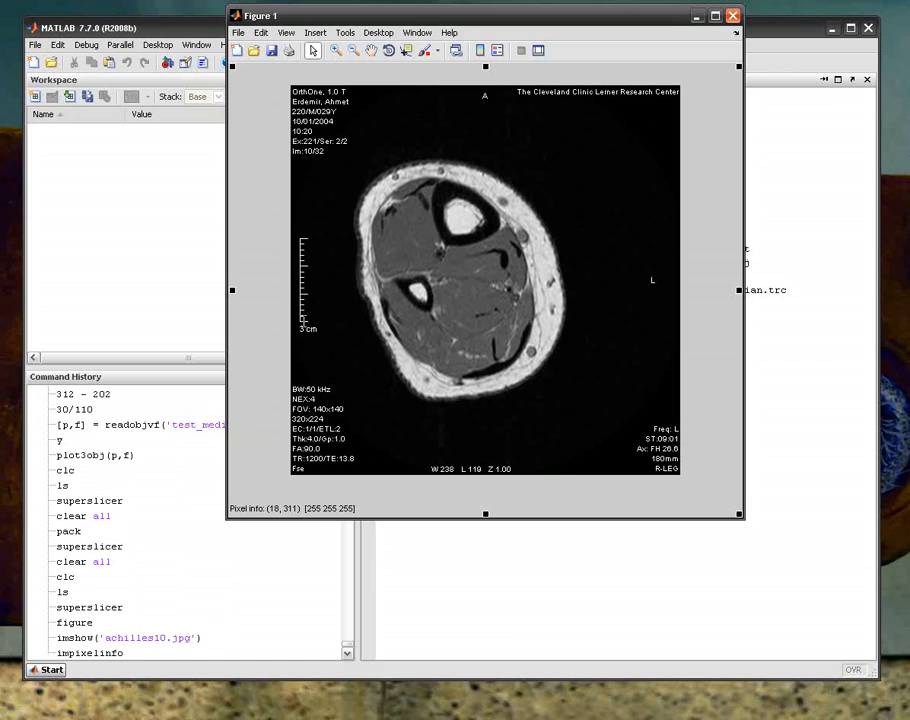
Calculate the scale bar's length in pixels as 312 - 202.
left_click(482, 581)
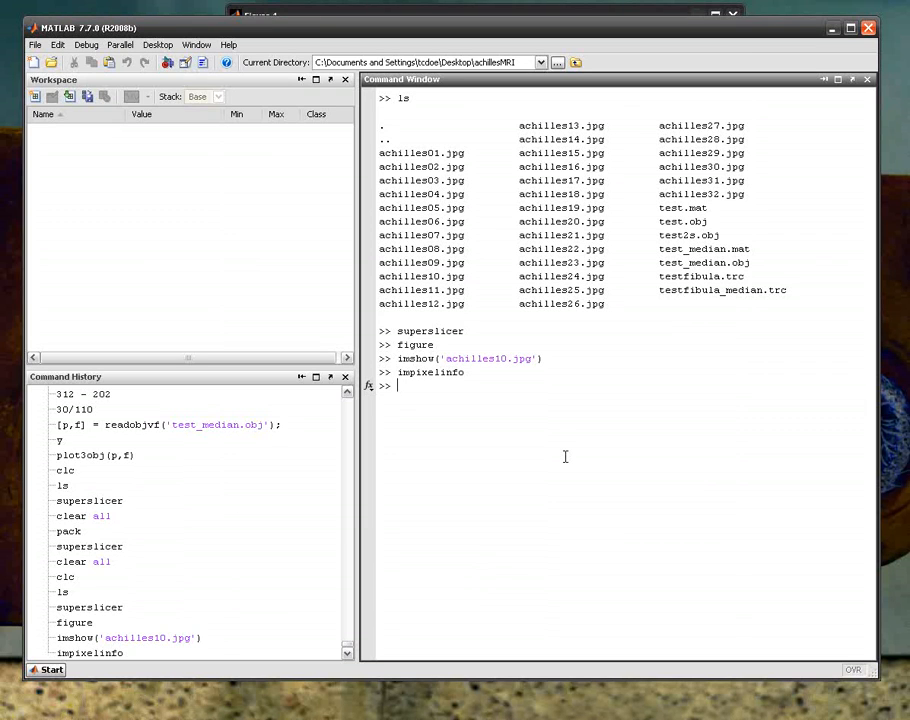
type("312 - 202")
key("Return")
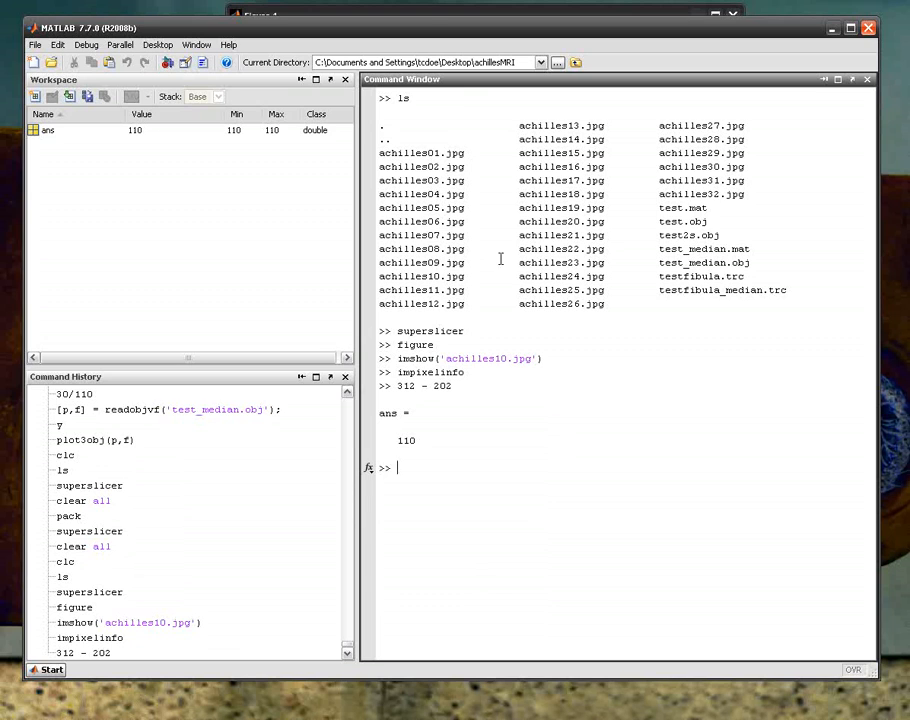
Check the scale bar in the figure again and calculate the millimetres per pixel as 30 / 110.
left_click(309, 12)
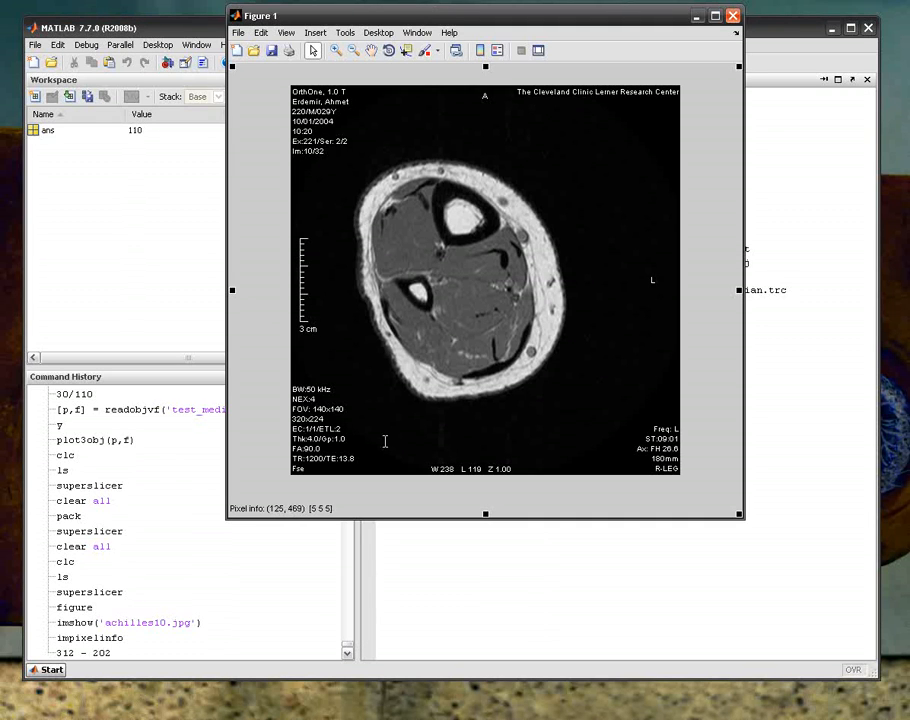
left_click(477, 561)
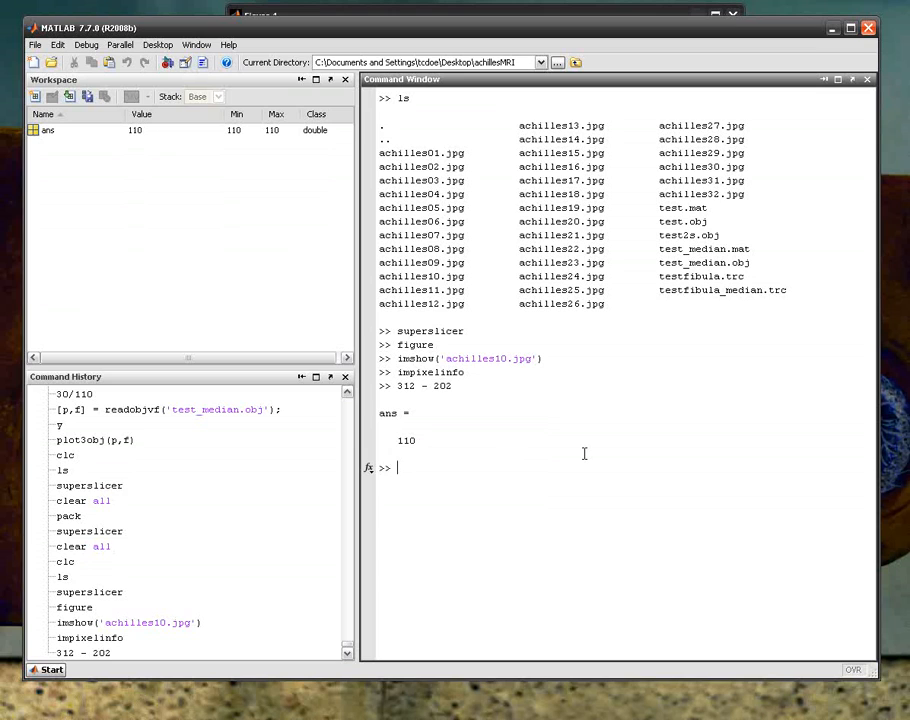
type("30 /")
type("121")
type("0")
key("Return")
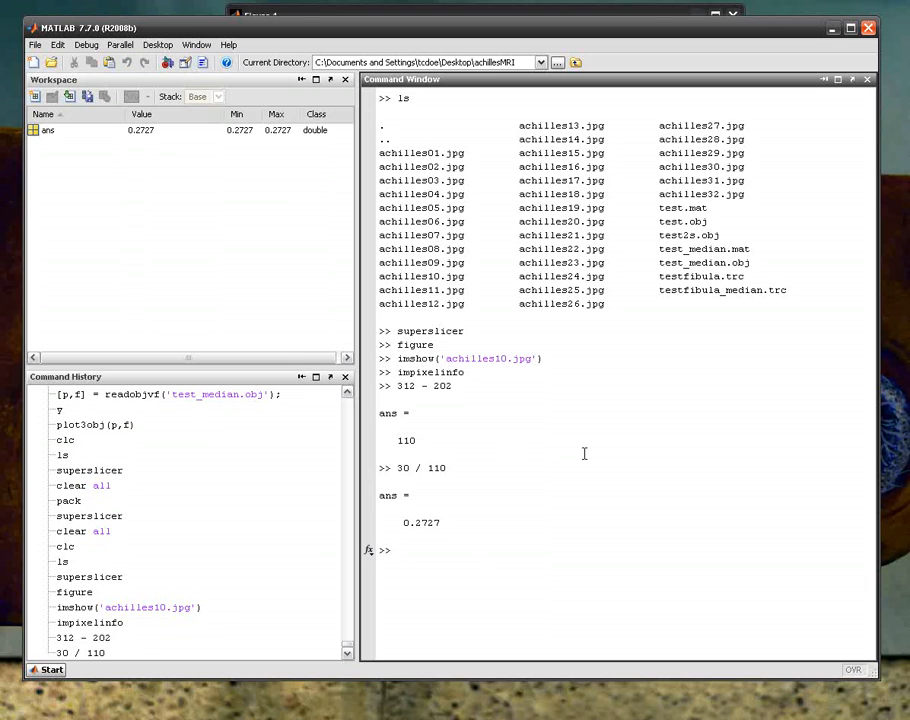
Read the slice thickness and gap in the scan annotations of the achilles10.jpg figure, then close the figure.
left_click(407, 7)
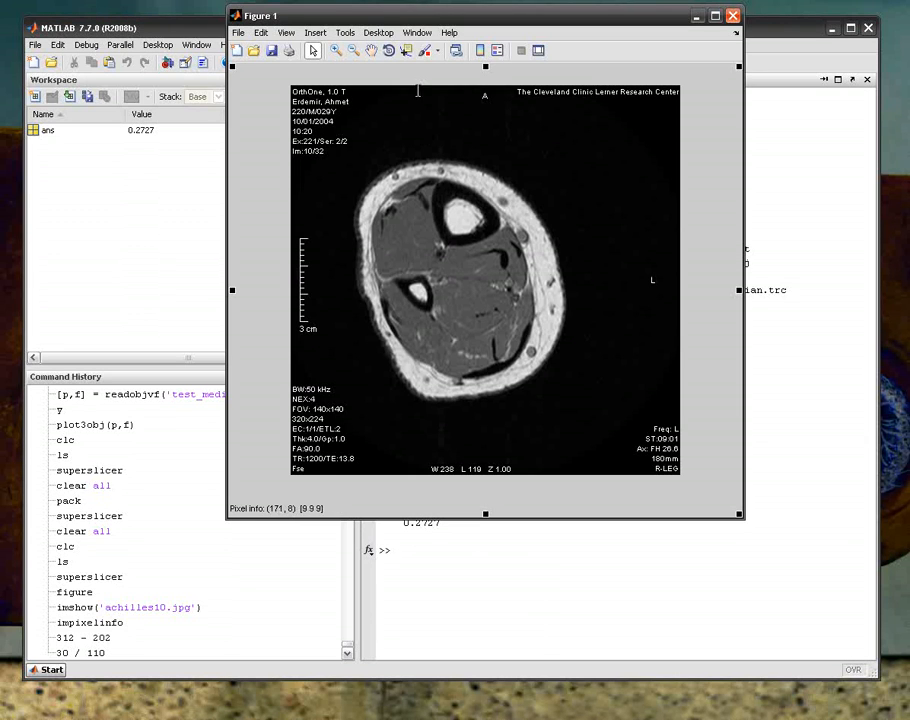
left_click(337, 50)
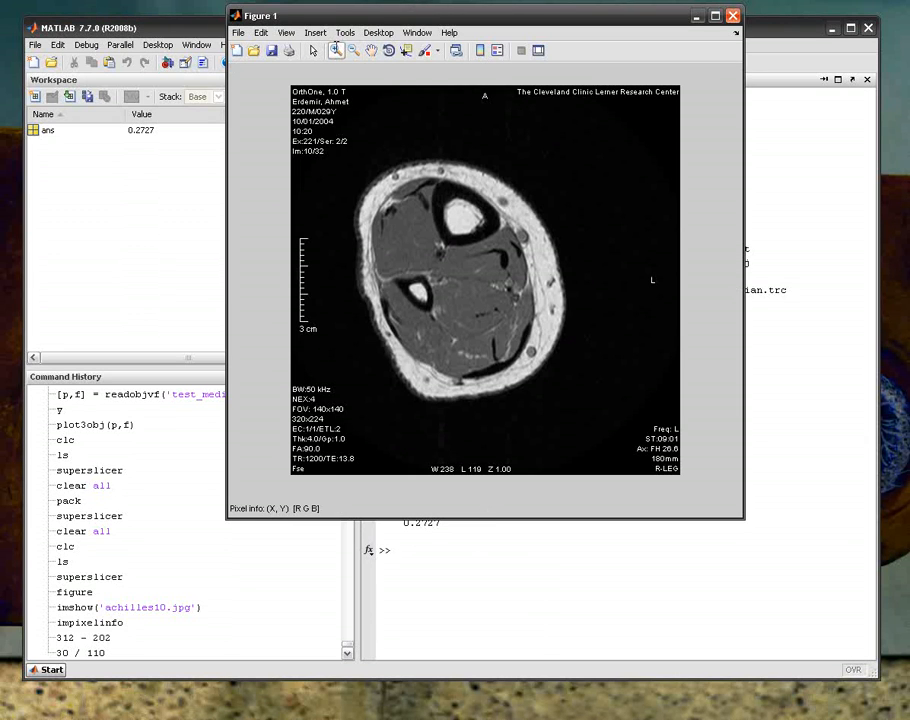
left_click(311, 390)
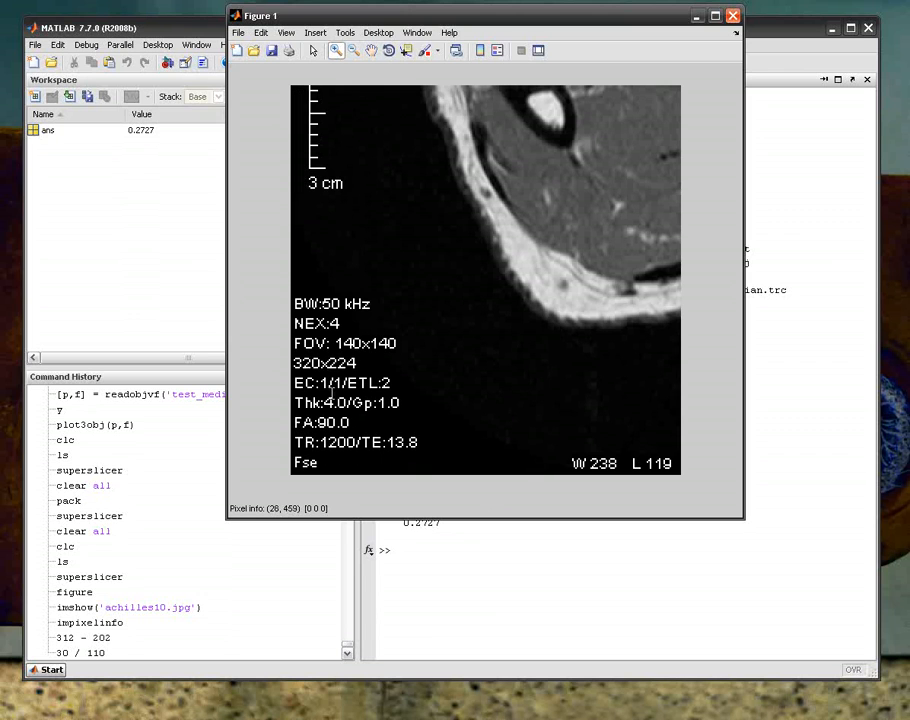
left_click(326, 410)
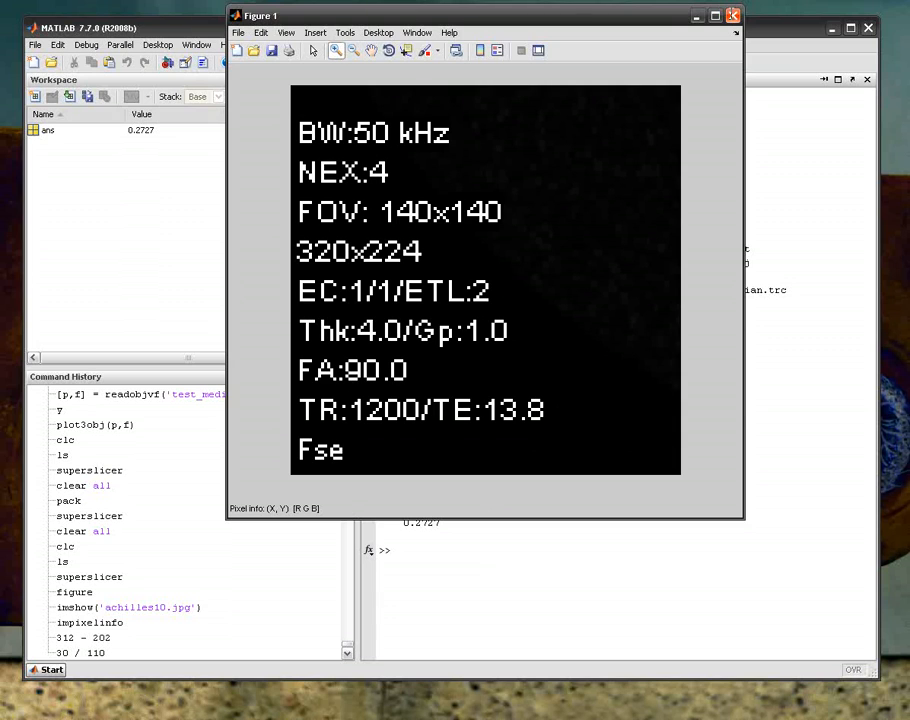
left_click(733, 15)
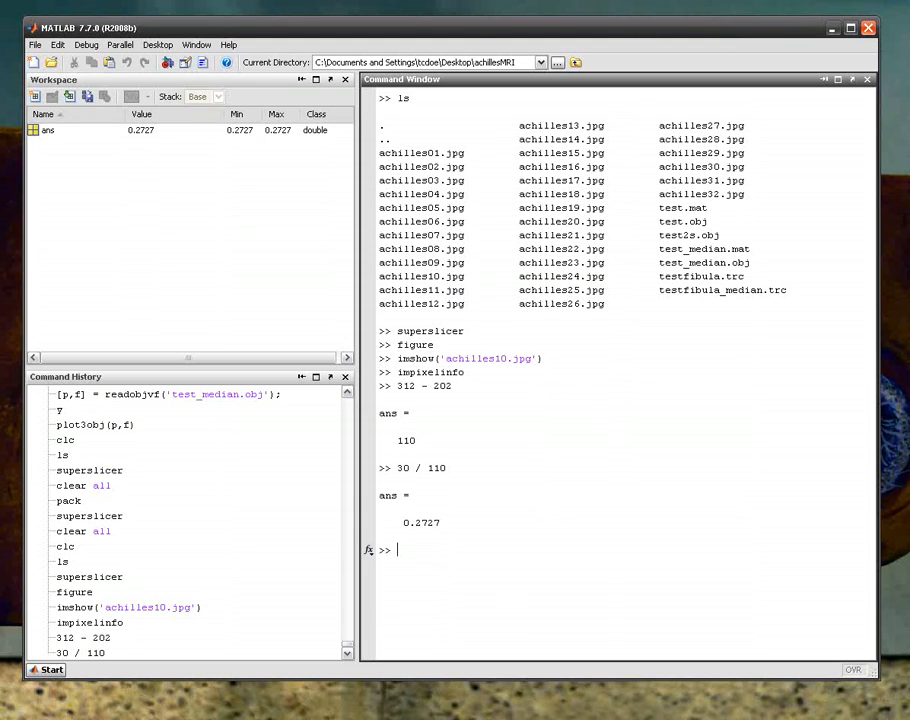
Close the empty Super // Slicer window and, in the loaded one, set the scale factors to .2727 for X and Y and 4 for Z.
key("alt+Tab")
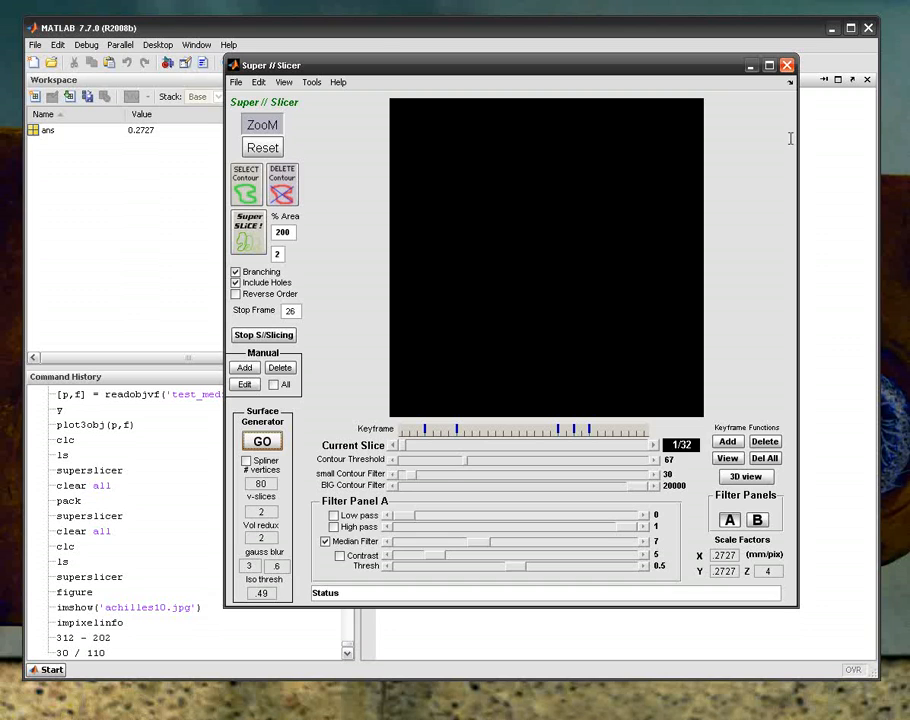
left_click(788, 65)
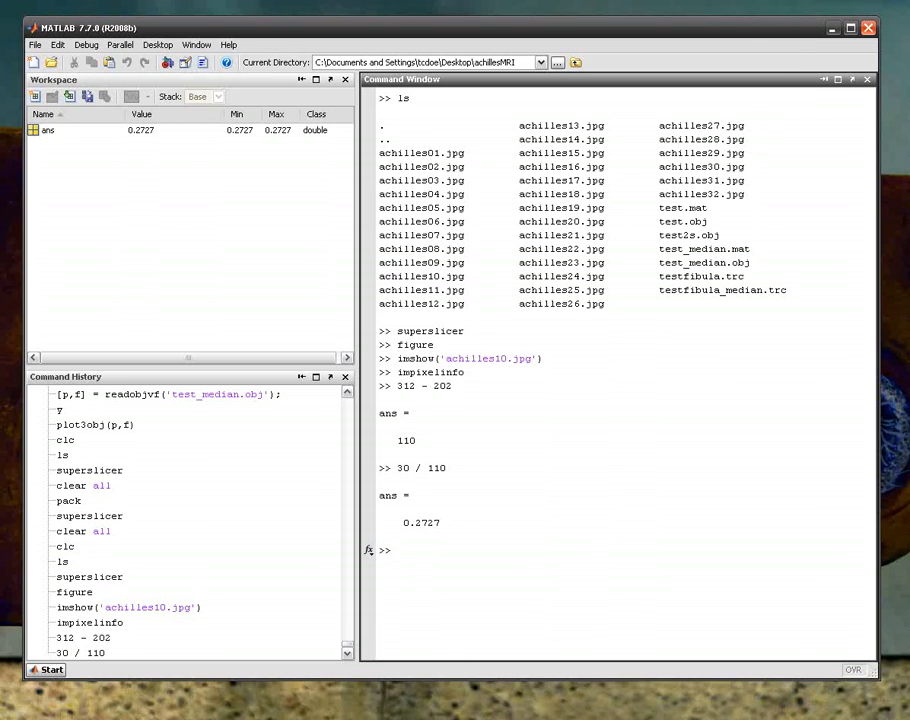
key("alt+Tab")
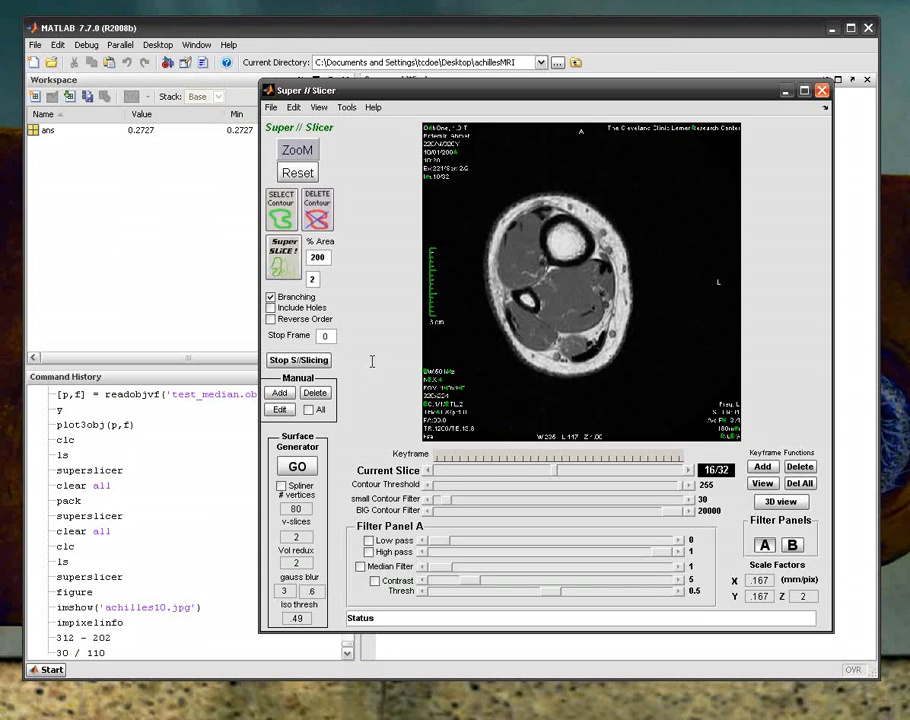
left_click(751, 580)
type(".2772")
key("BackSpace")
key("BackSpace")
type("27")
double_click(761, 596)
type(".2727")
Lower the contour threshold to 57 and go to slice 3, comparing it with the neighbouring slices.
left_click_drag(681, 484, 490, 485)
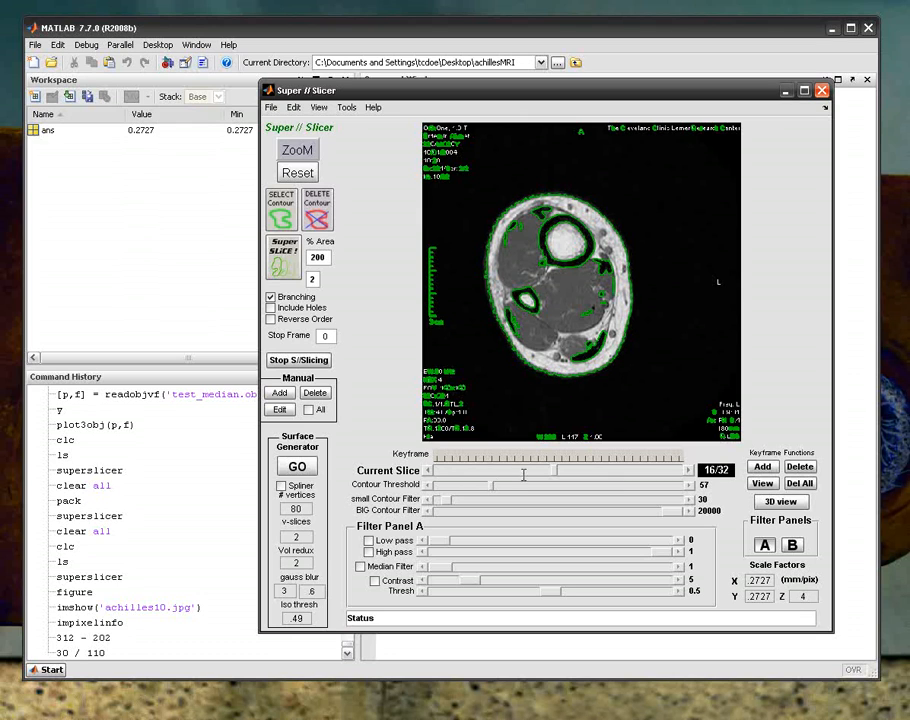
left_click_drag(555, 470, 477, 470)
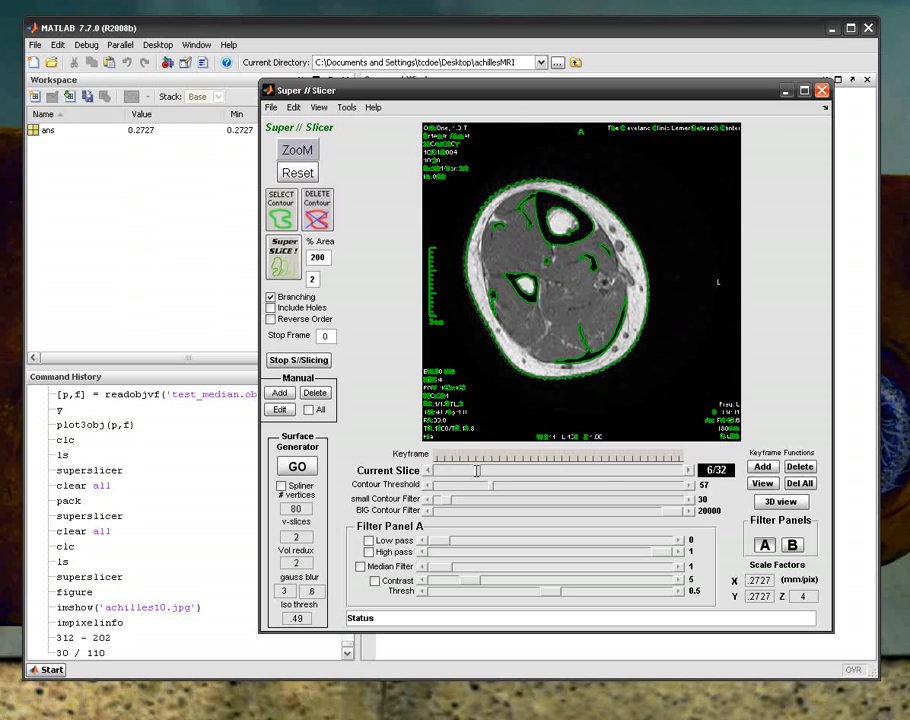
left_click(428, 470)
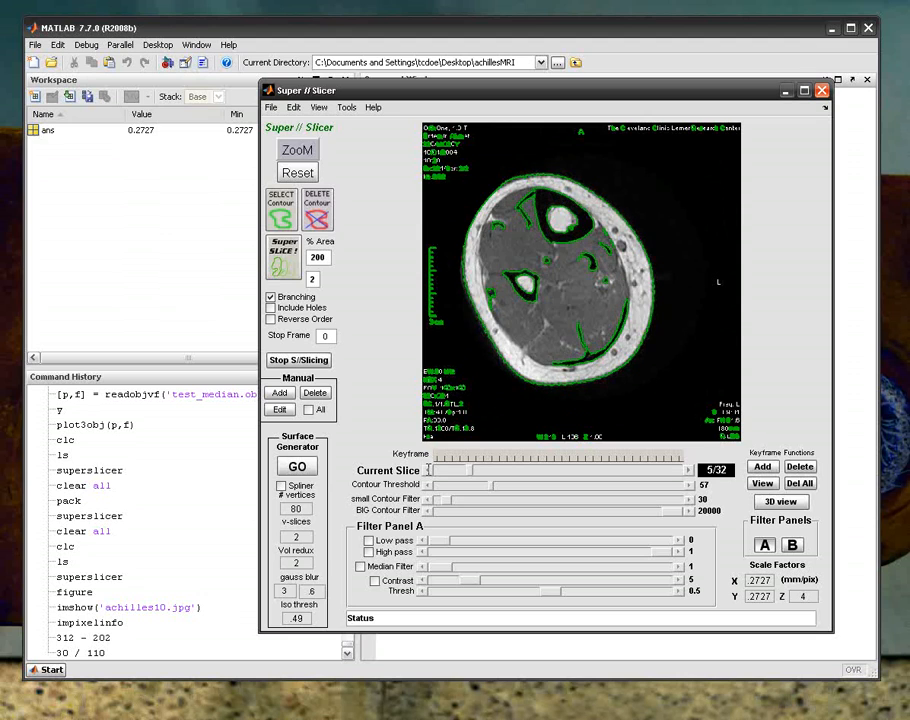
left_click(428, 470)
left_click(428, 470)
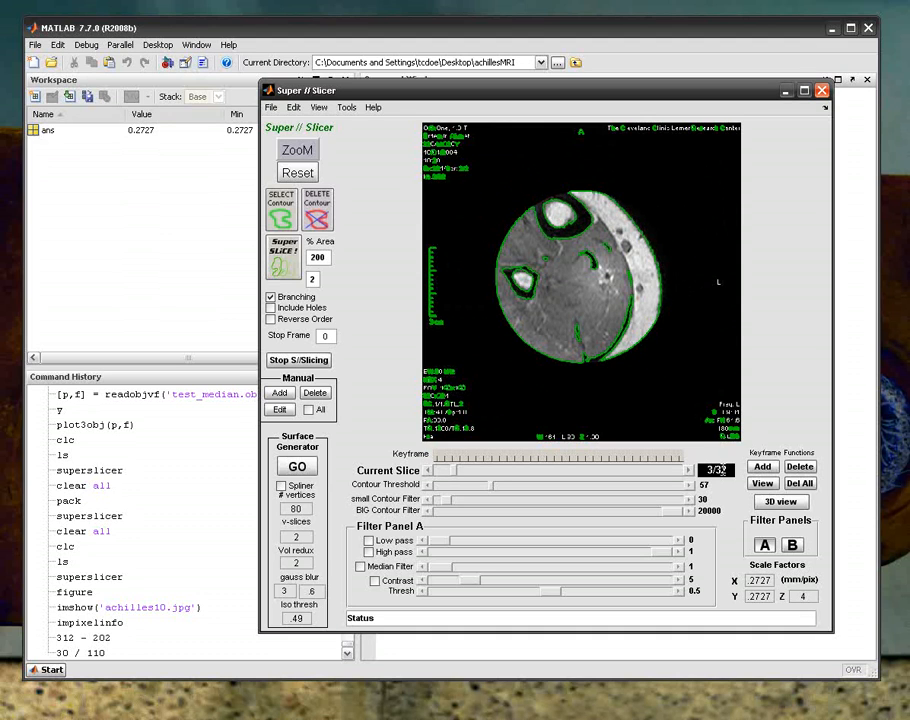
left_click(688, 470)
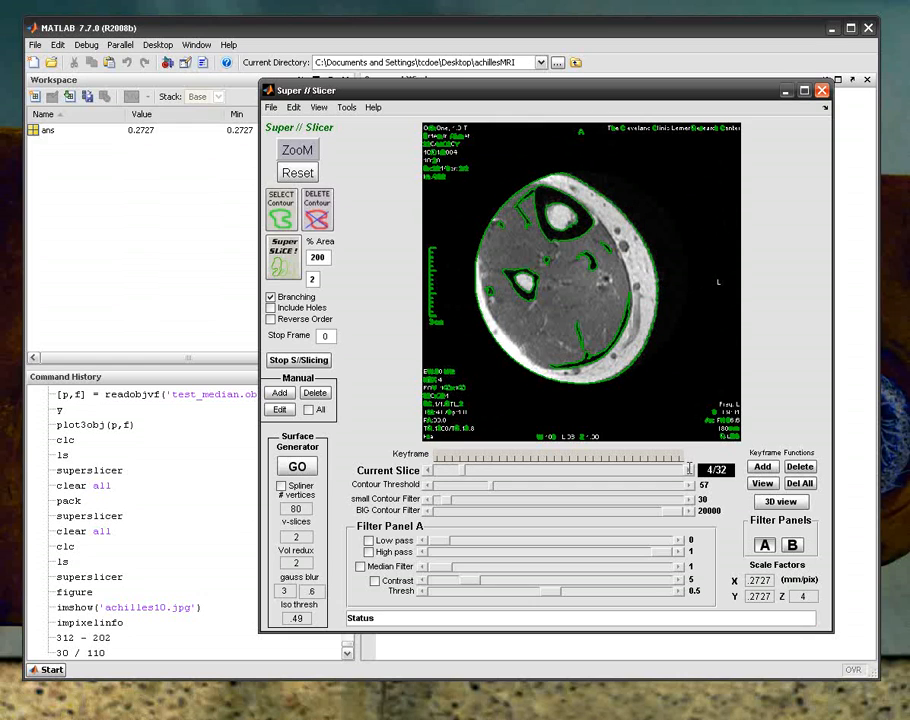
left_click(427, 470)
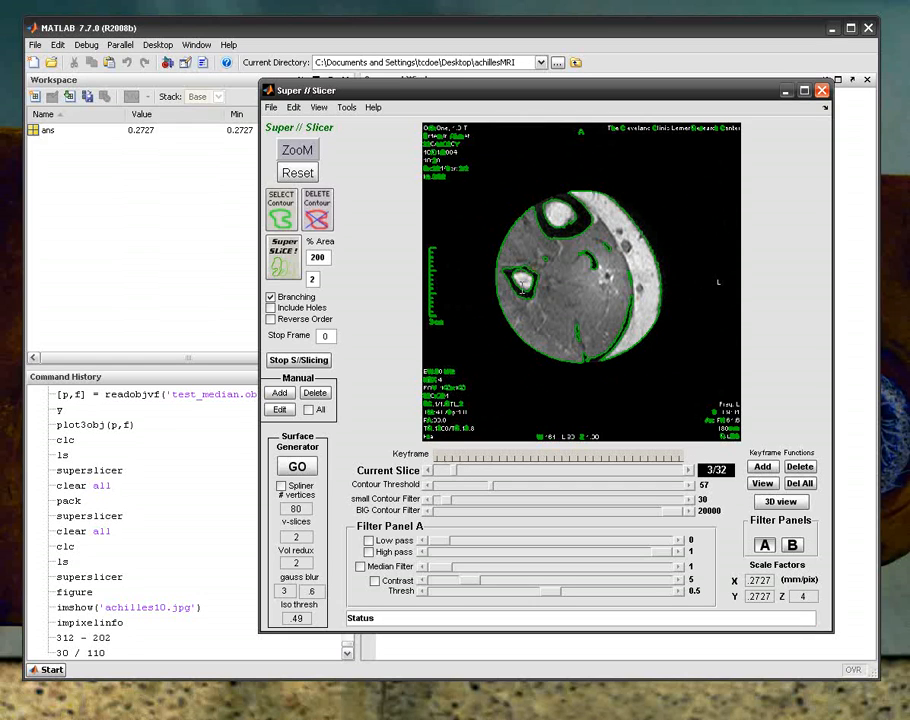
Set the contour threshold to 65 for the fibula in slice 3 and add a keyframe there.
left_click(297, 150)
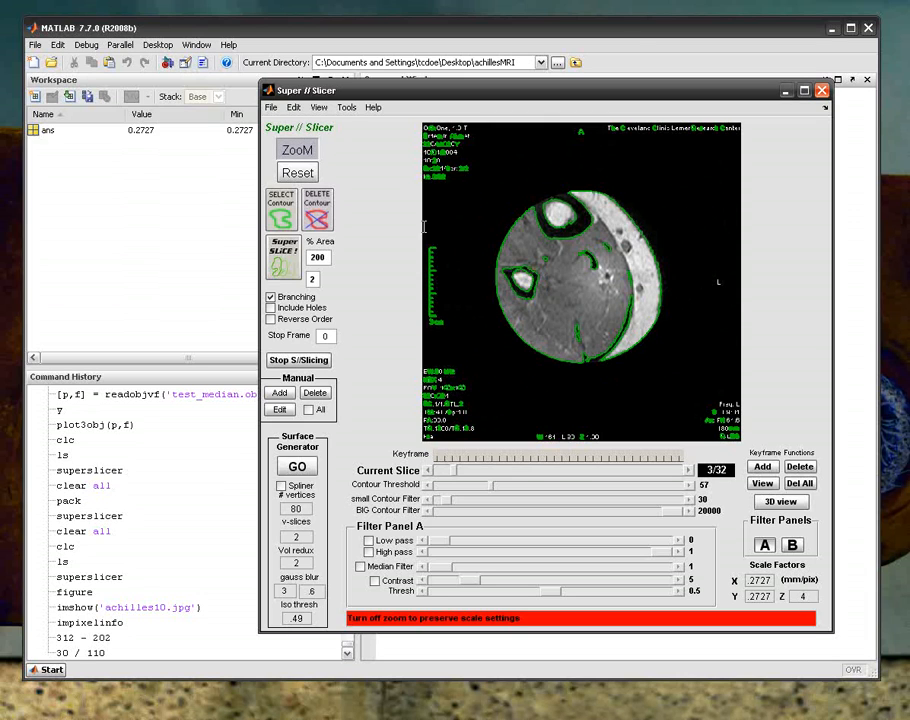
left_click_drag(469, 229, 601, 363)
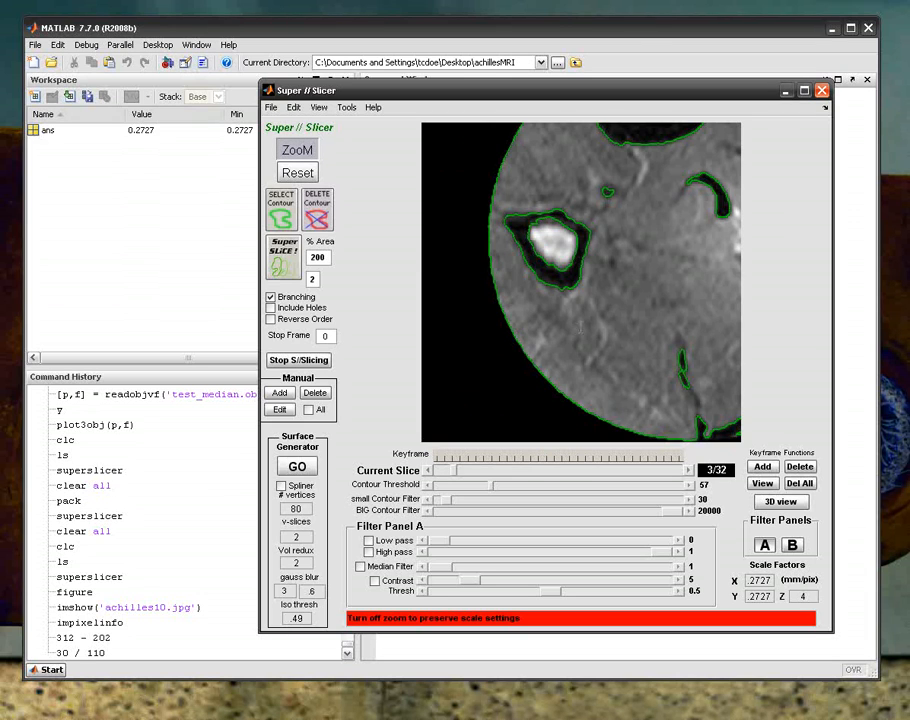
left_click(297, 149)
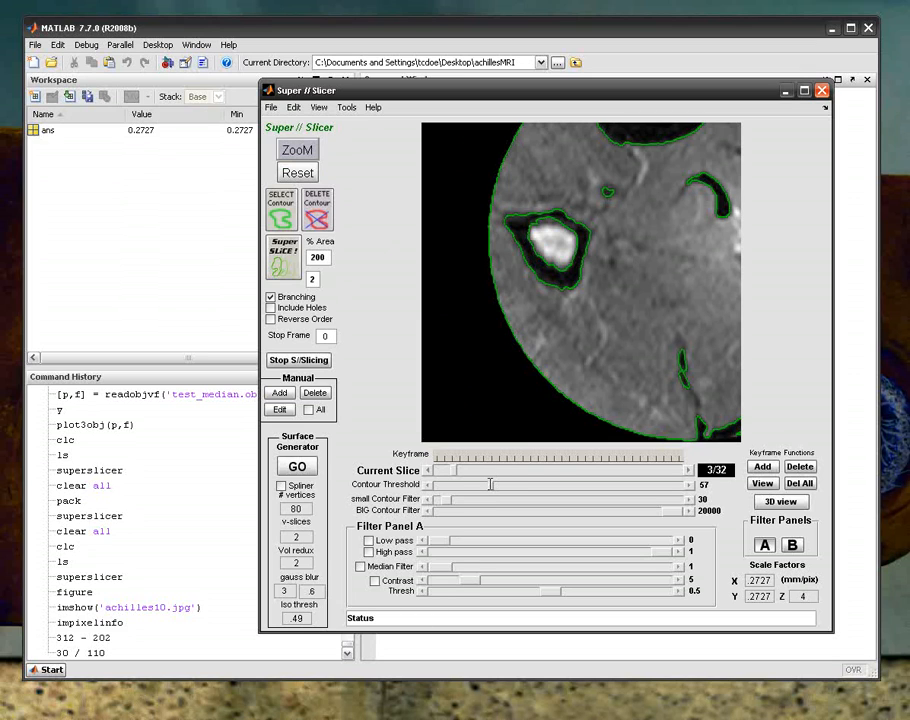
left_click_drag(490, 485, 498, 485)
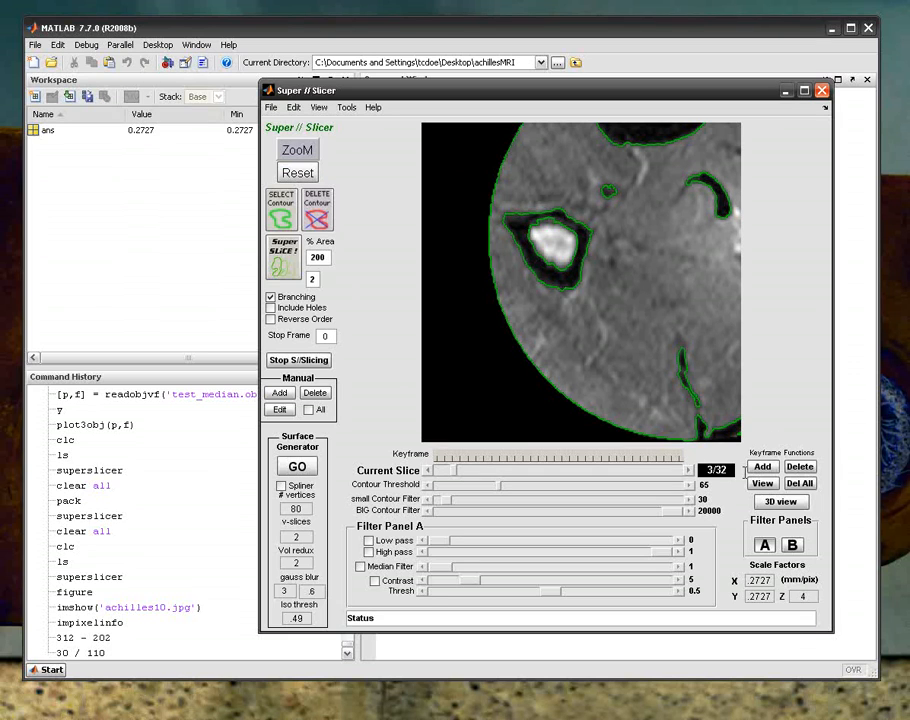
left_click(762, 467)
Go to slice 8, lower its contour threshold to 51 and add a keyframe.
left_click(689, 469)
left_click(689, 469)
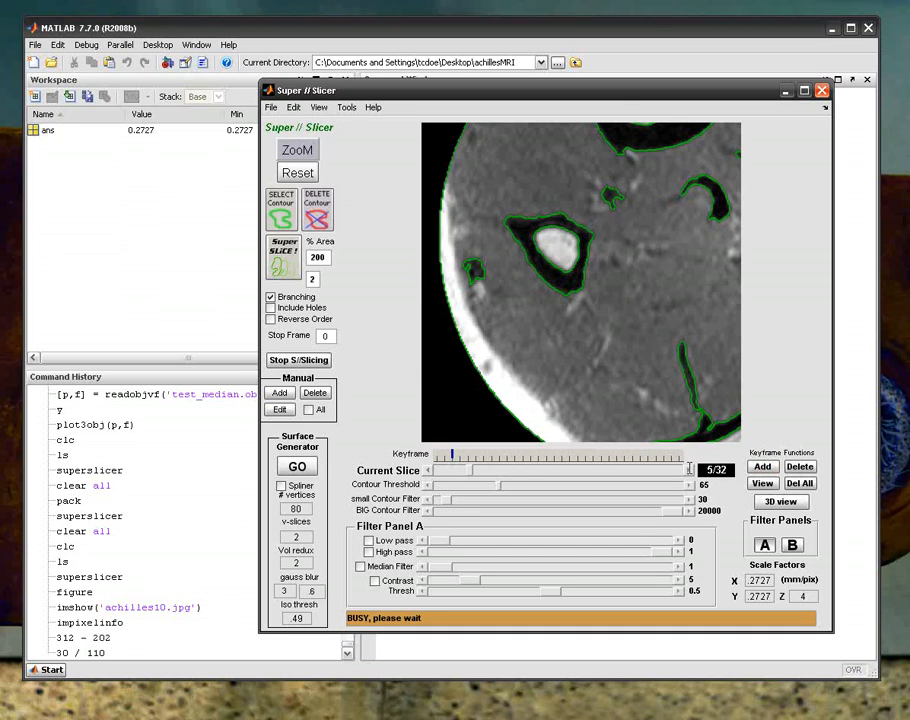
left_click(689, 469)
left_click(689, 469)
left_click(689, 469)
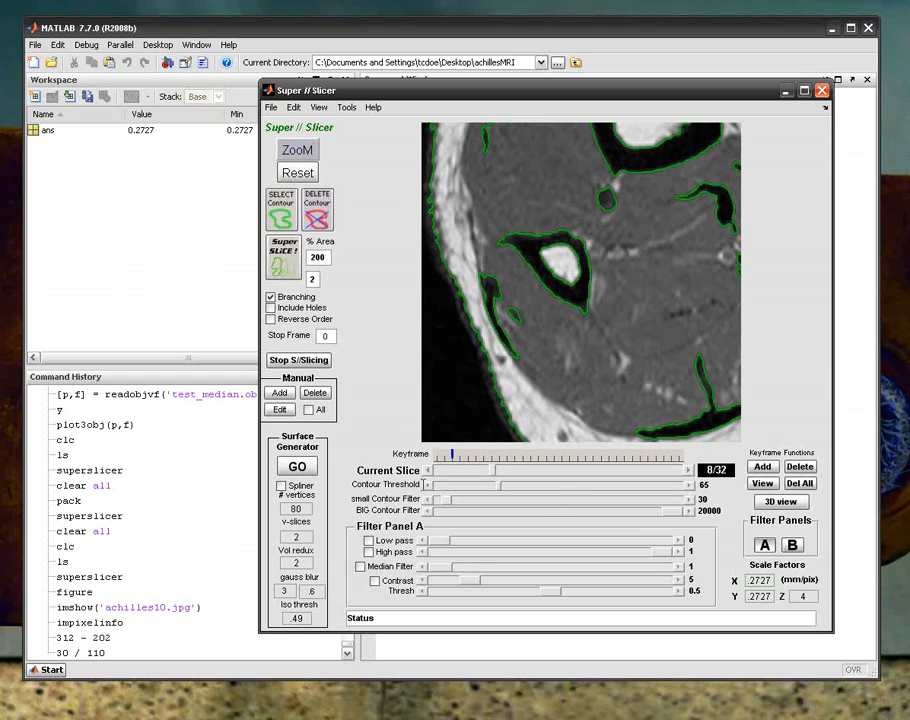
left_click(427, 484)
left_click(427, 484)
left_click(427, 484)
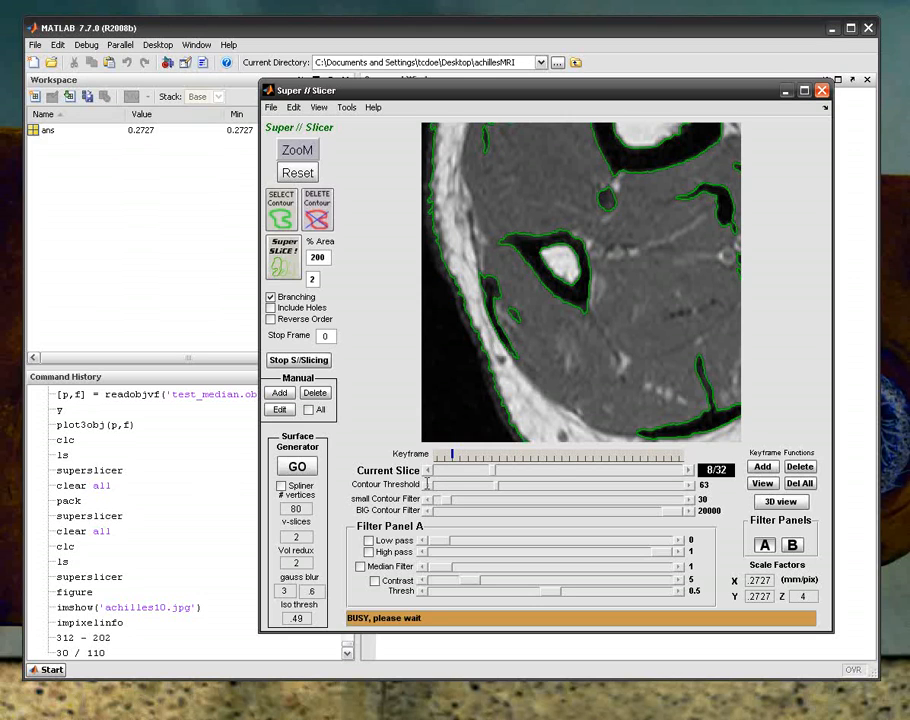
left_click(427, 484)
left_click(427, 484)
left_click(427, 484)
left_click(427, 484)
left_click(427, 484)
left_click(427, 484)
left_click(427, 484)
left_click(427, 484)
left_click(427, 484)
left_click(427, 484)
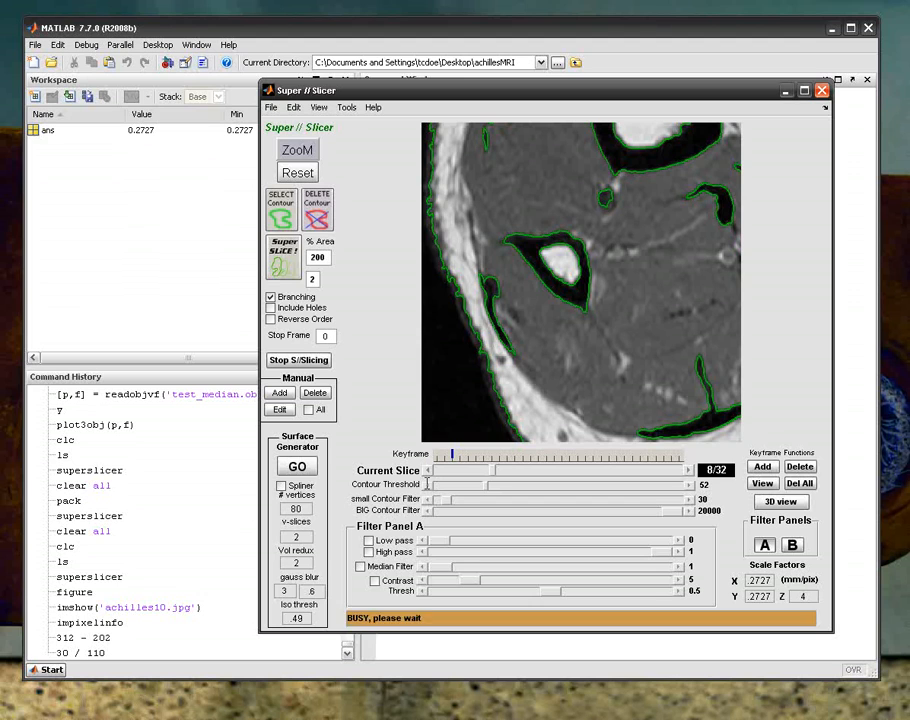
left_click(427, 484)
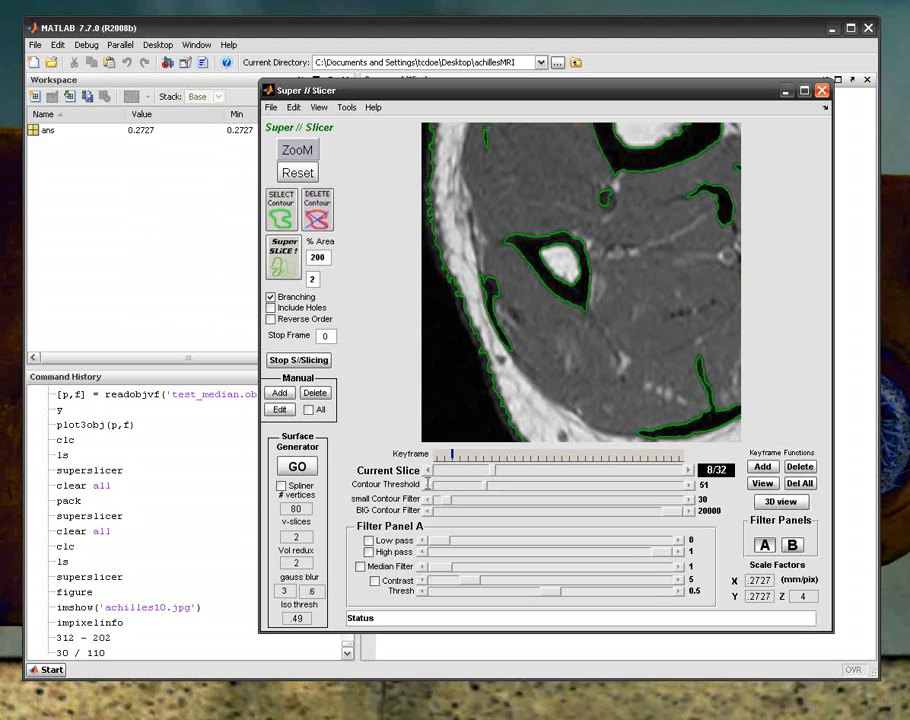
left_click(763, 467)
Check the fibula contours slice by slice from slice 8 up to slice 27, looking for where the outline stops being usable.
left_click(688, 470)
left_click(688, 470)
left_click(688, 470)
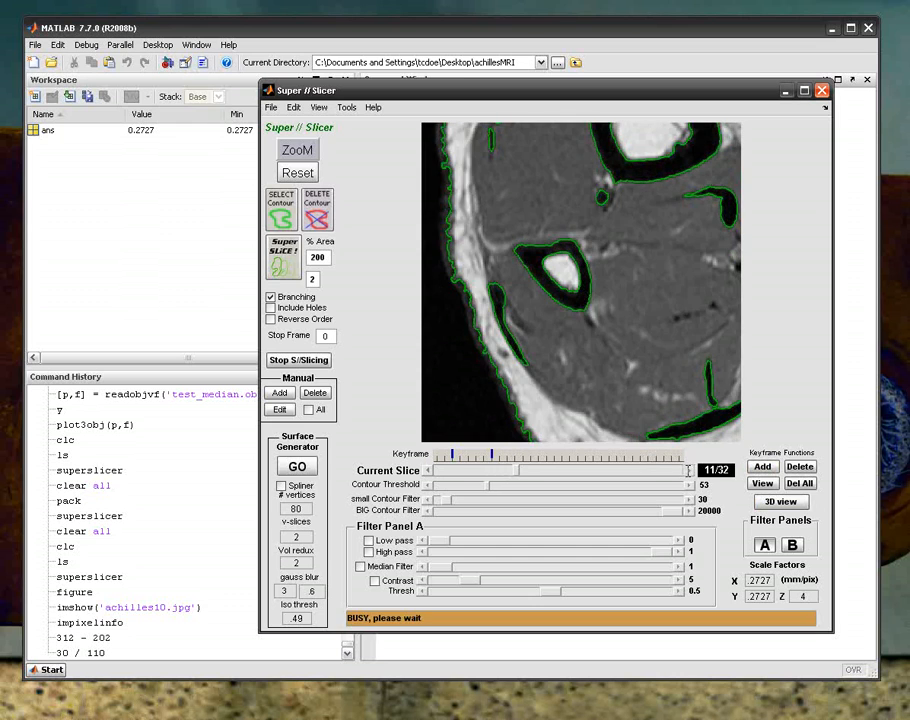
left_click(688, 470)
left_click(688, 470)
left_click(688, 470)
left_click(688, 470)
left_click(688, 470)
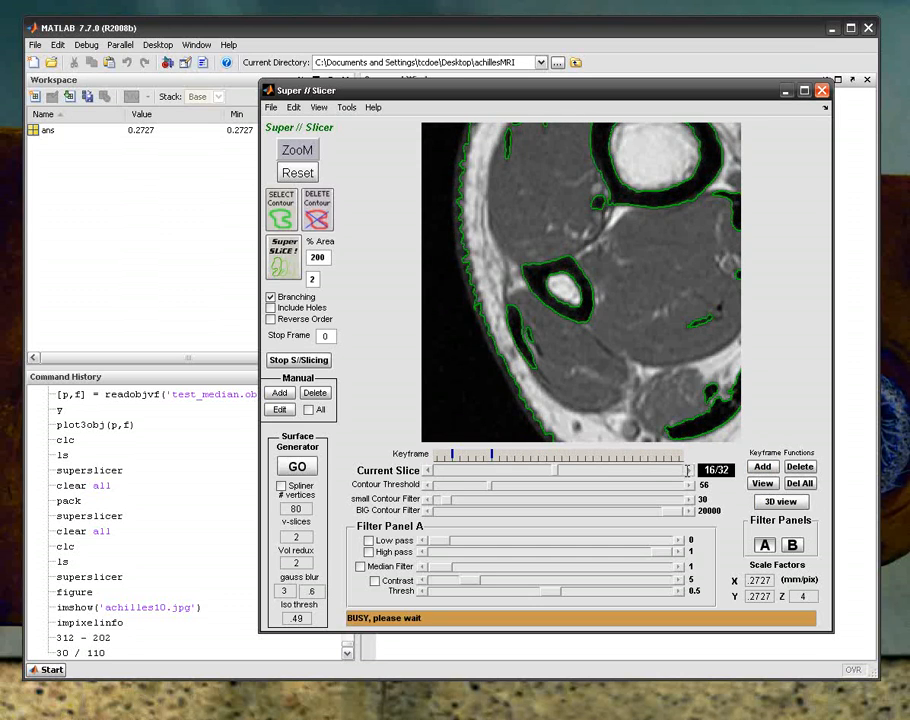
left_click(688, 470)
left_click(688, 470)
left_click(688, 470)
left_click(688, 470)
left_click(688, 470)
left_click(688, 470)
left_click(688, 470)
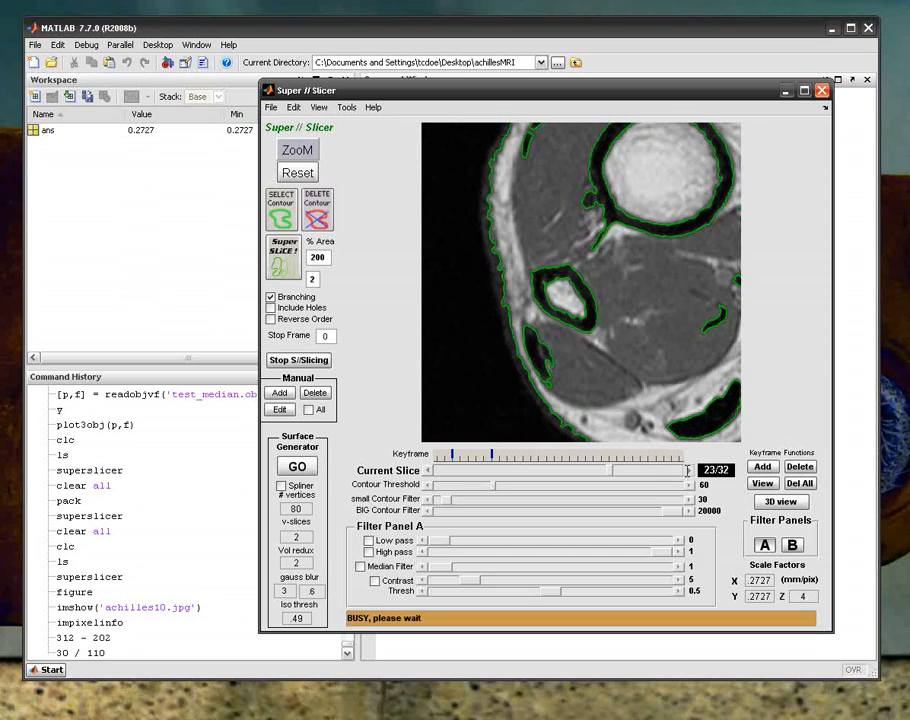
left_click(688, 470)
left_click(688, 470)
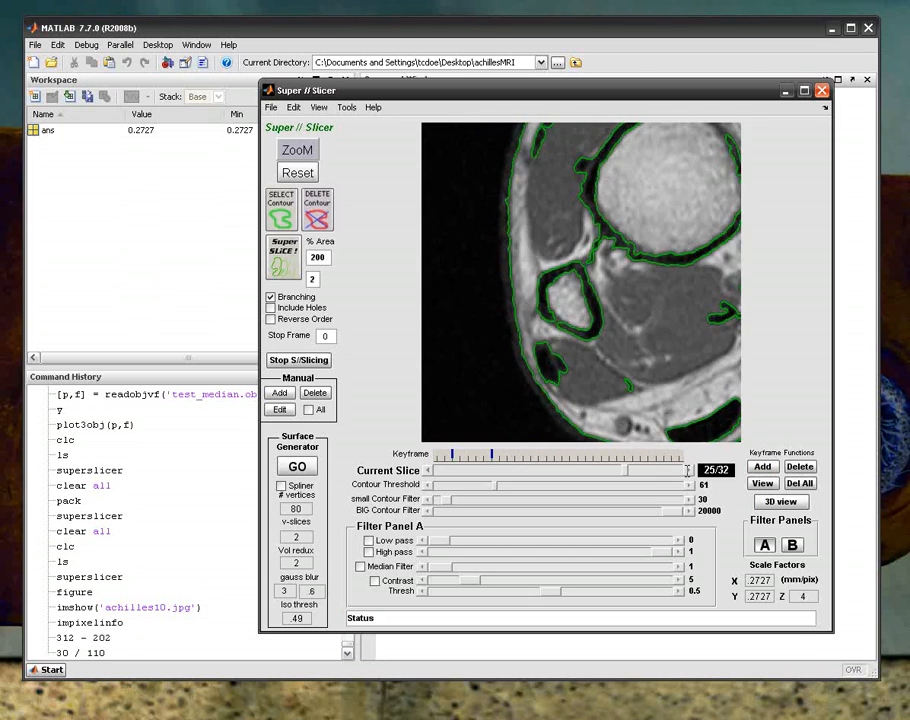
left_click(429, 470)
left_click(429, 470)
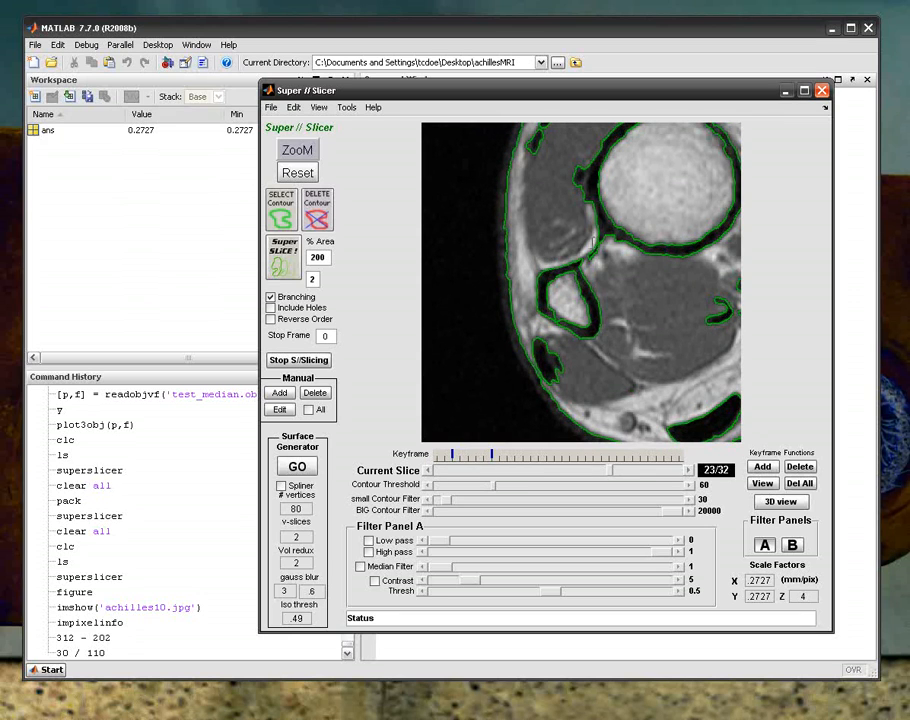
left_click(688, 470)
left_click(688, 470)
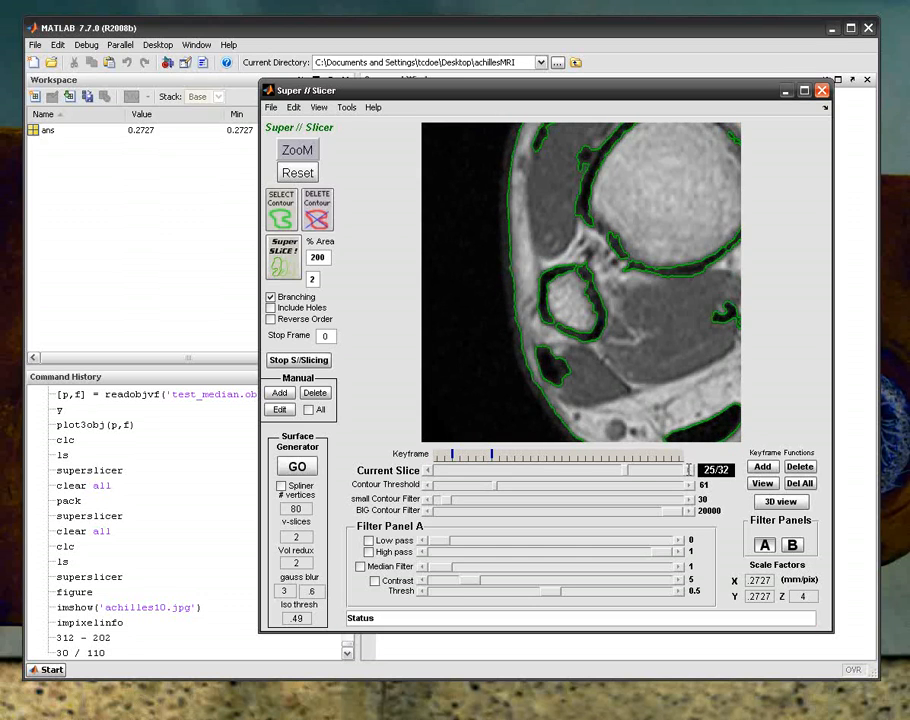
left_click(688, 470)
left_click(688, 470)
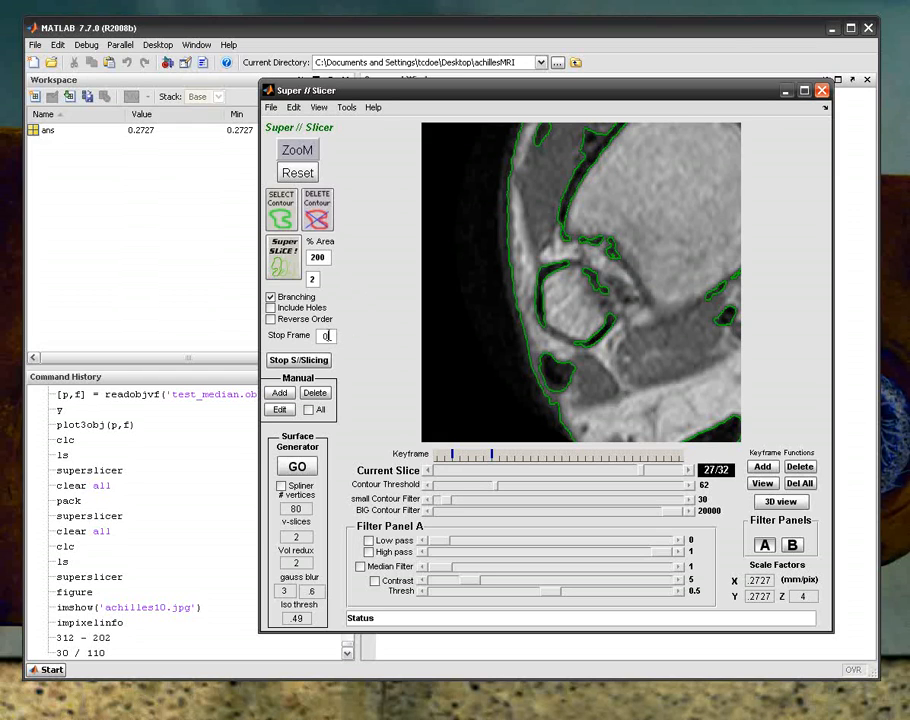
Set the stop frame to 27 and return to slice 3.
key("BackSpace")
type("27")
left_click_drag(641, 469, 446, 470)
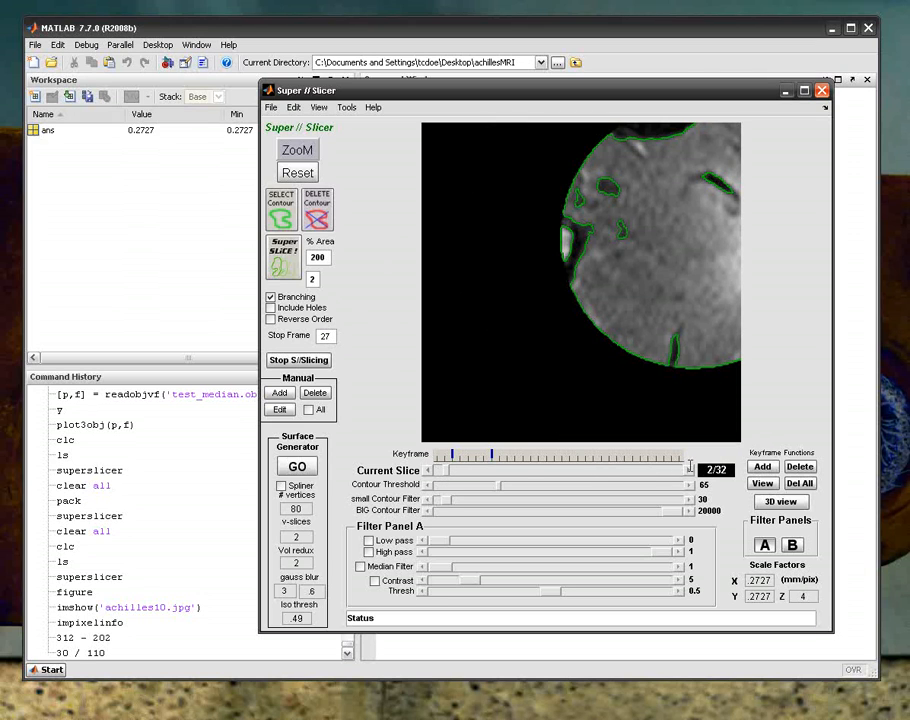
left_click(689, 469)
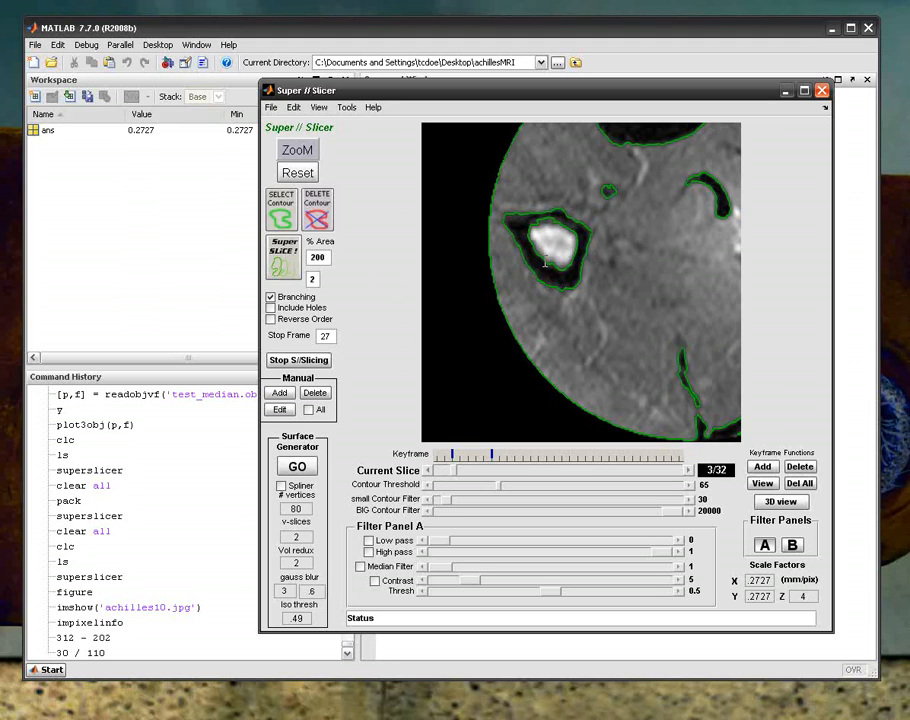
Enable Include Holes and run Super Slice on the fibula contour in slice 3.
left_click(270, 307)
left_click(283, 258)
left_click(545, 271)
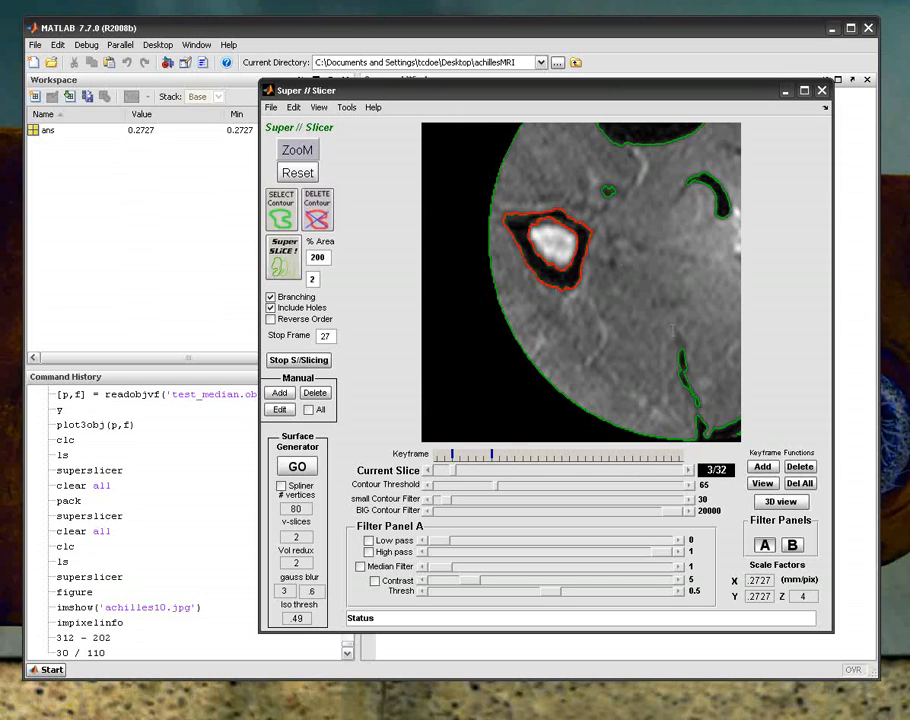
Open the 3D view of the traced fibula contours and place its figure fully on screen.
left_click(768, 501)
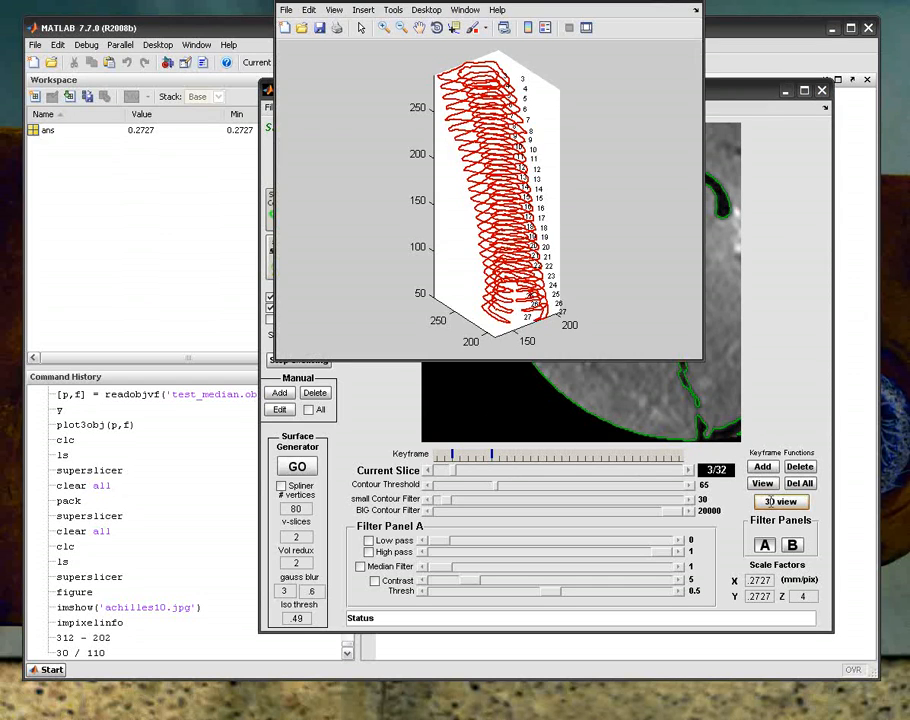
left_click_drag(439, 0, 461, 55)
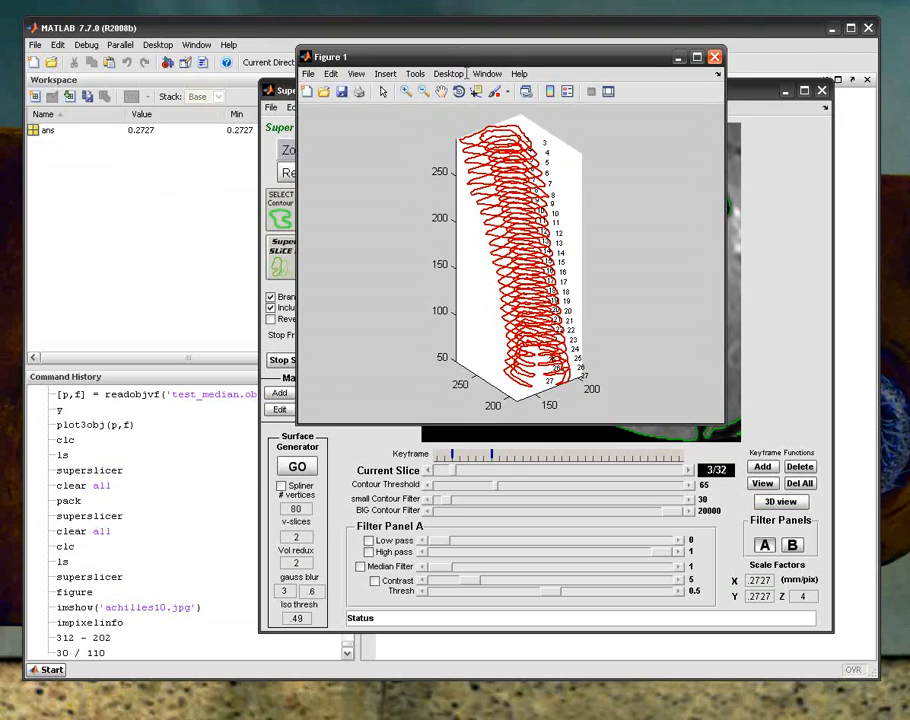
Rotate the 3D plot of the fibula contours to examine it from several angles and close the figure.
left_click(459, 91)
left_click_drag(500, 232, 521, 224)
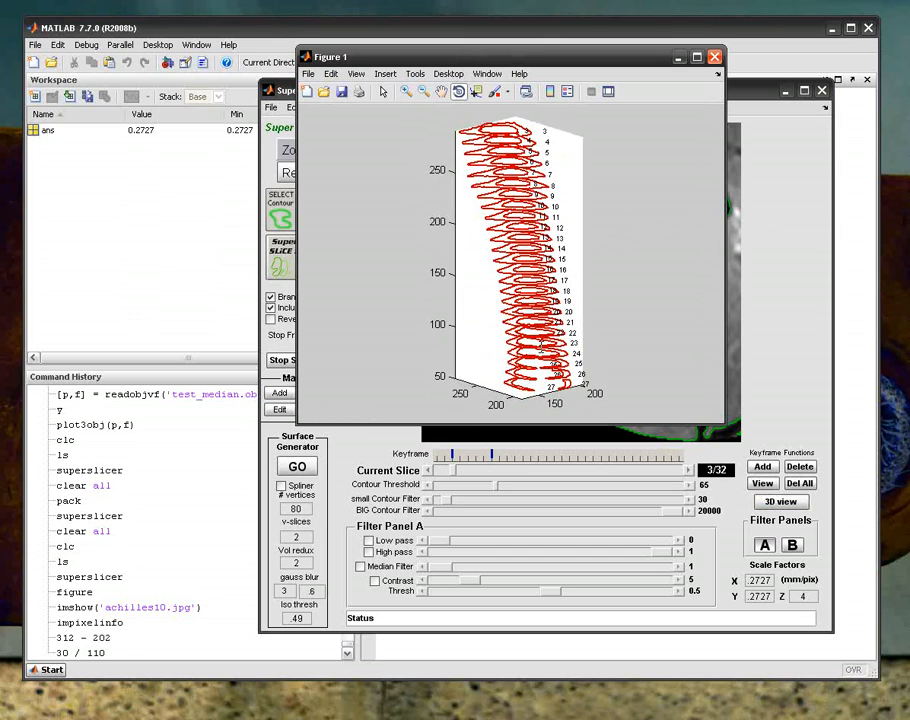
left_click_drag(549, 370, 570, 398)
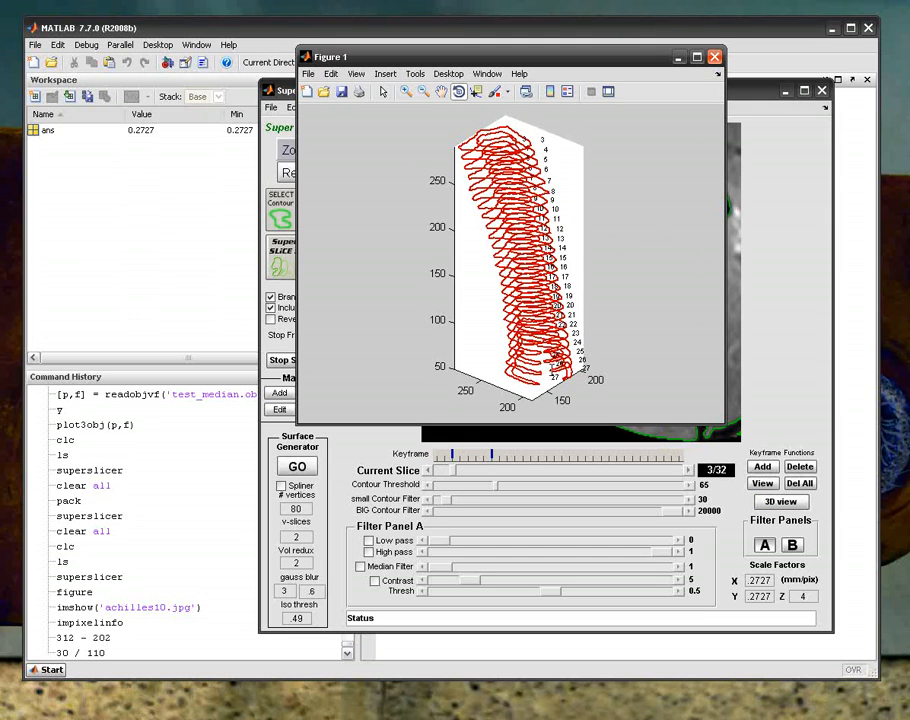
mouse_move(522, 234)
left_mouse_down()
mouse_move(515, 182)
mouse_move(521, 222)
left_mouse_up()
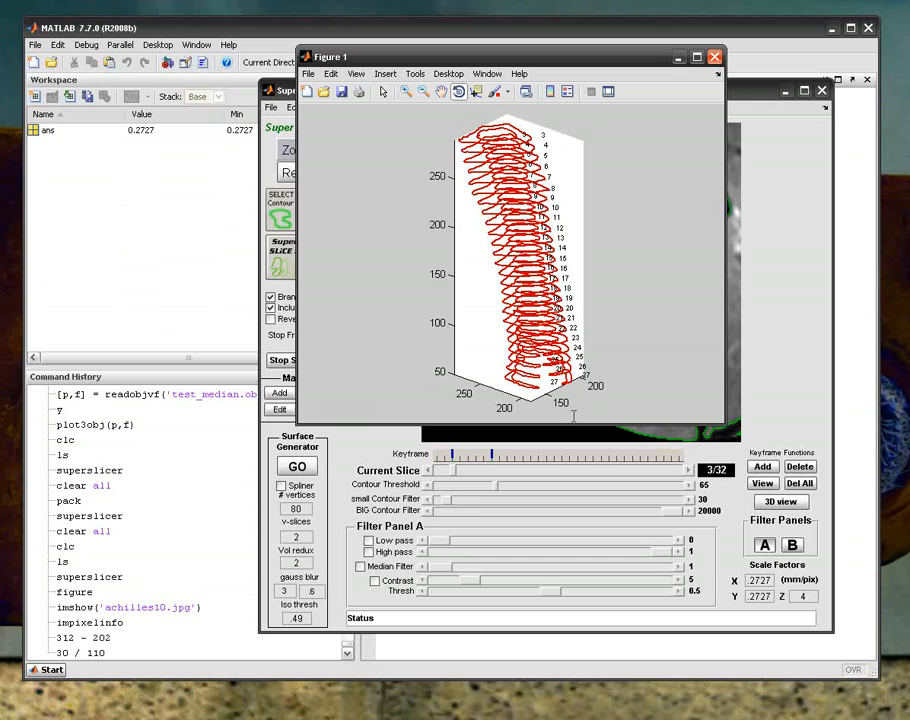
left_click_drag(540, 358, 541, 238)
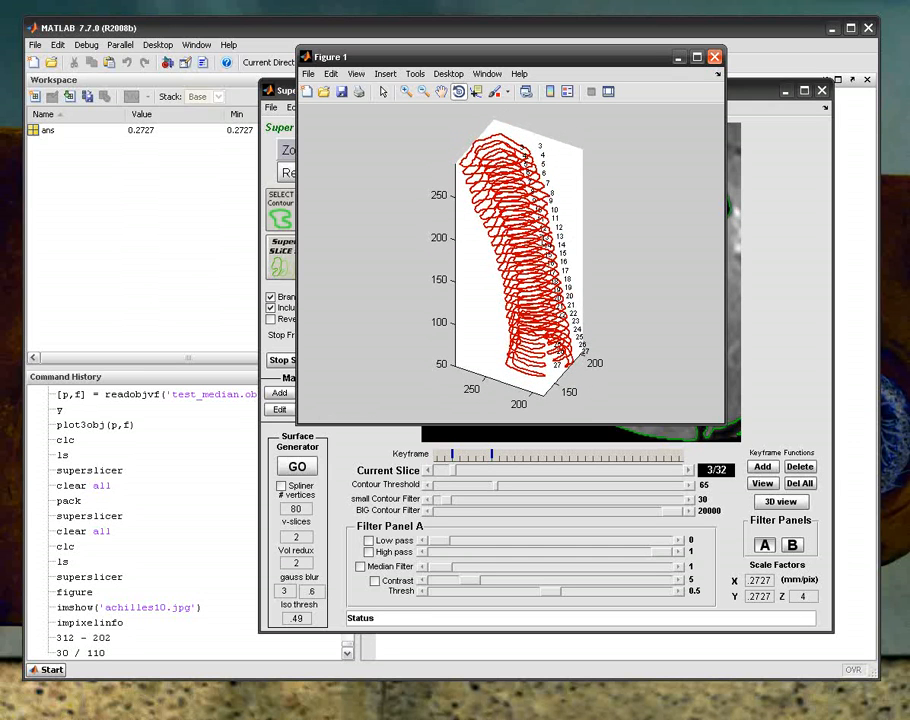
left_click(714, 56)
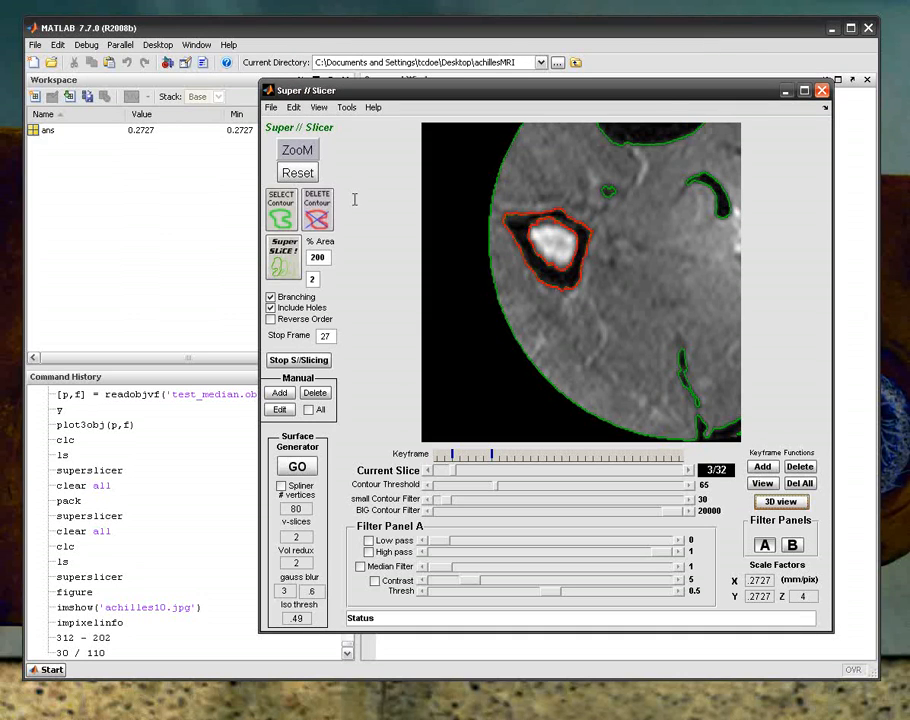
Reset the image zoom and save the project over testfibula.trc in the achillesMRI folder.
left_click(293, 171)
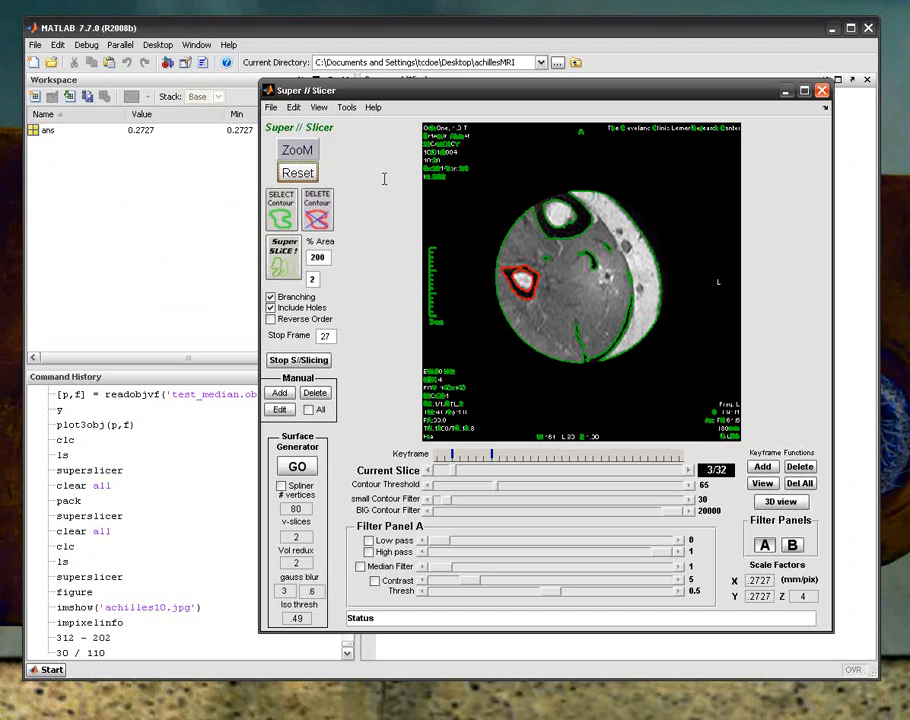
left_click(270, 107)
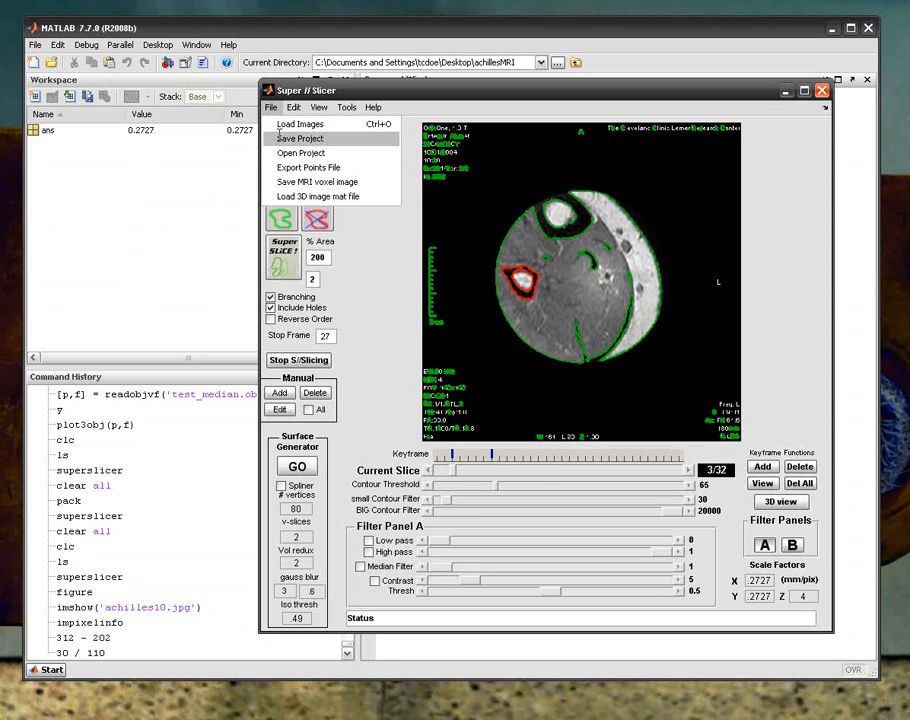
left_click(281, 136)
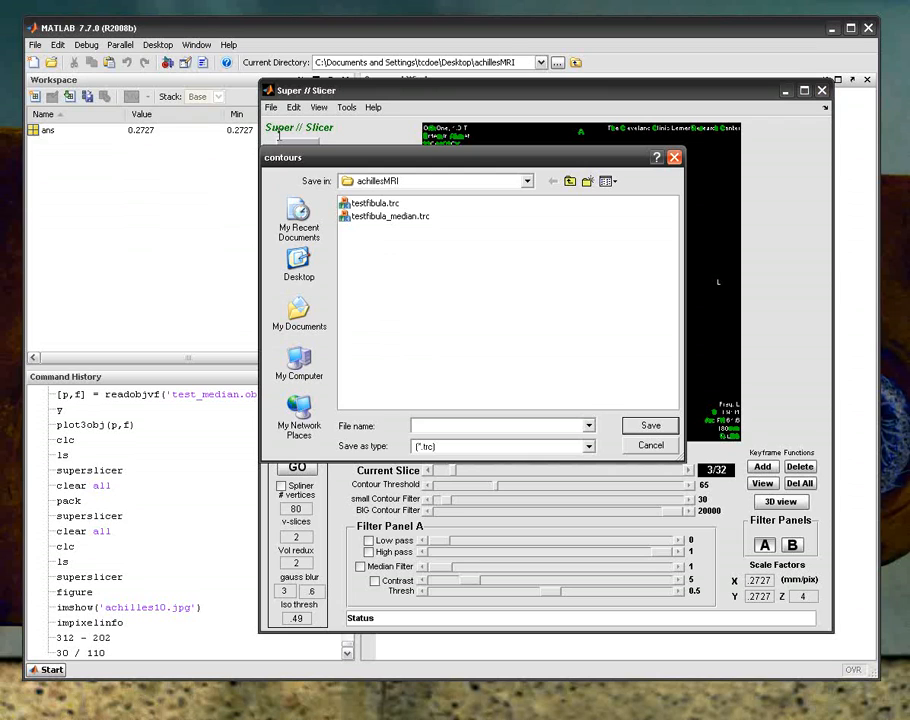
left_click(372, 203)
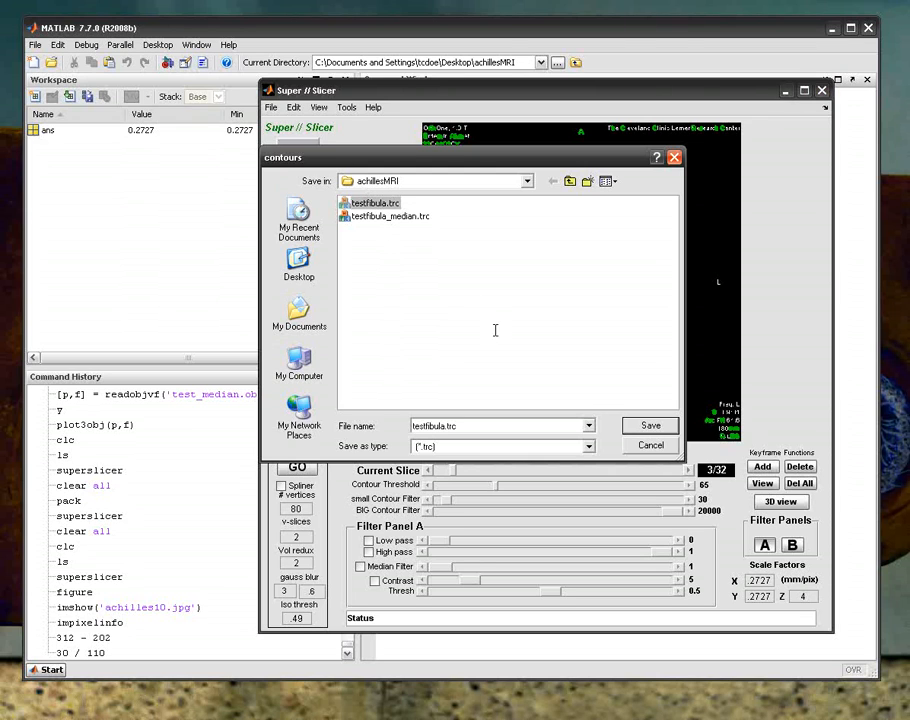
left_click(650, 425)
left_click(456, 409)
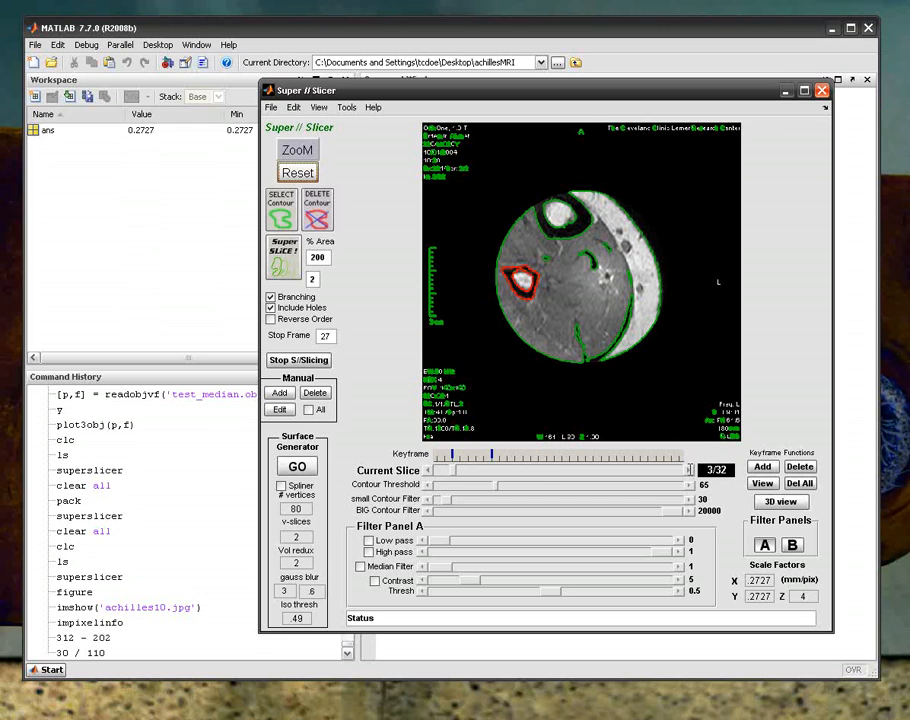
Examine the selected fibula contours slice by slice from slice 3 to slice 14.
left_click(689, 469)
left_click(689, 469)
left_click(689, 469)
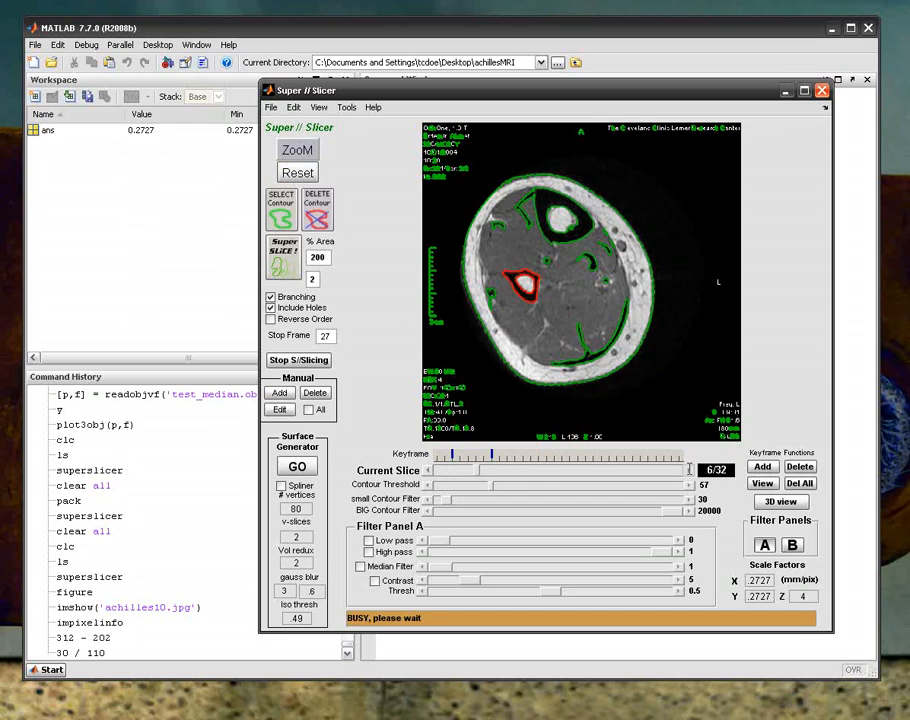
left_click(689, 469)
left_click(689, 469)
left_click(689, 469)
left_click(689, 469)
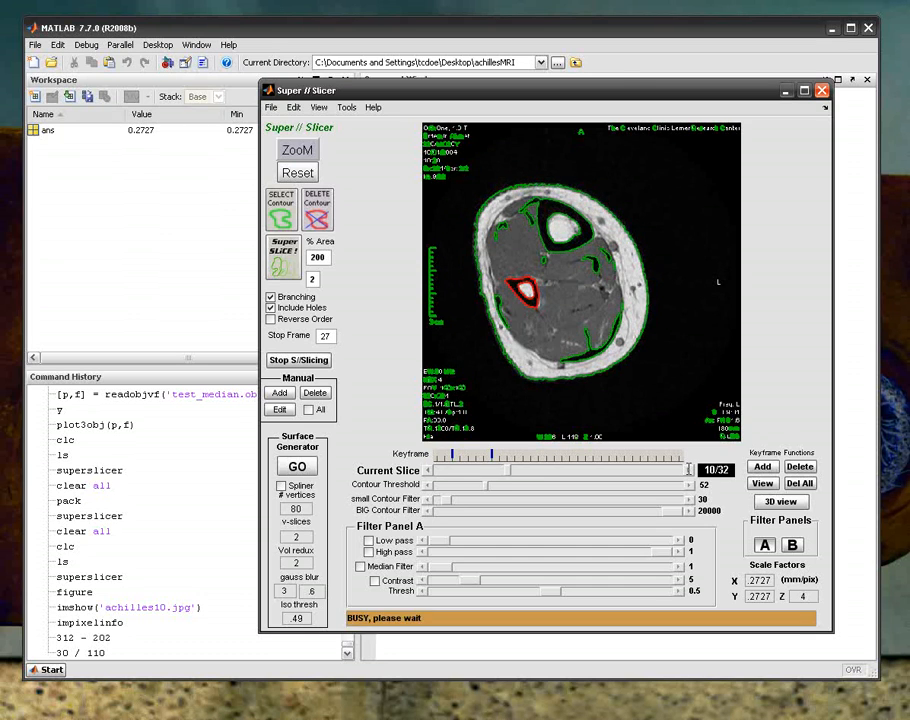
left_click(689, 469)
left_click(689, 469)
left_click(689, 469)
left_click(689, 469)
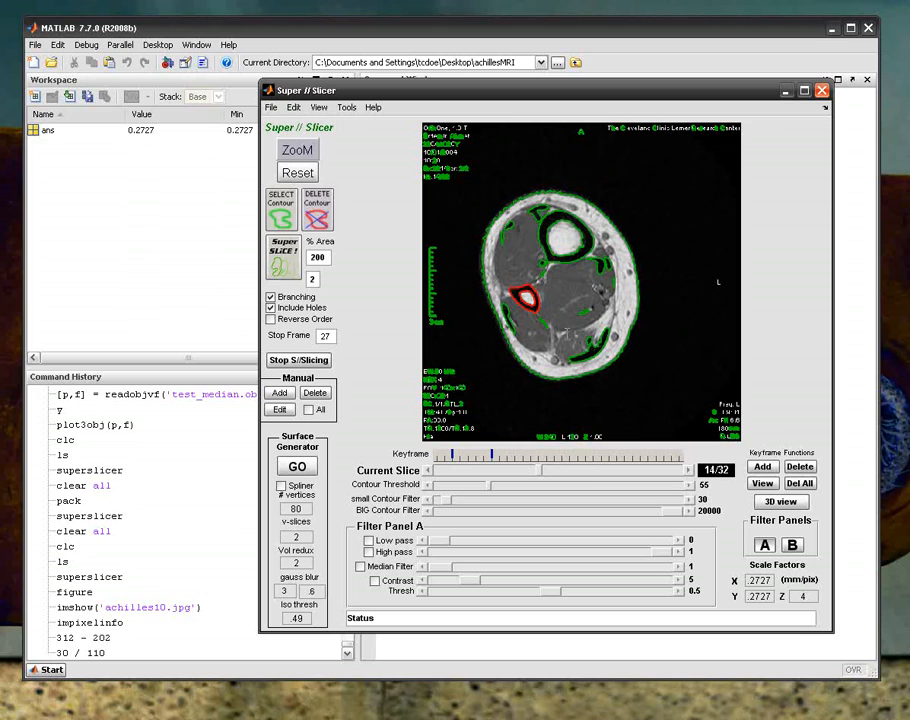
Crop the image series to a rectangle enclosing the fibula and the surrounding muscle, drawn on slice 14.
left_click(293, 107)
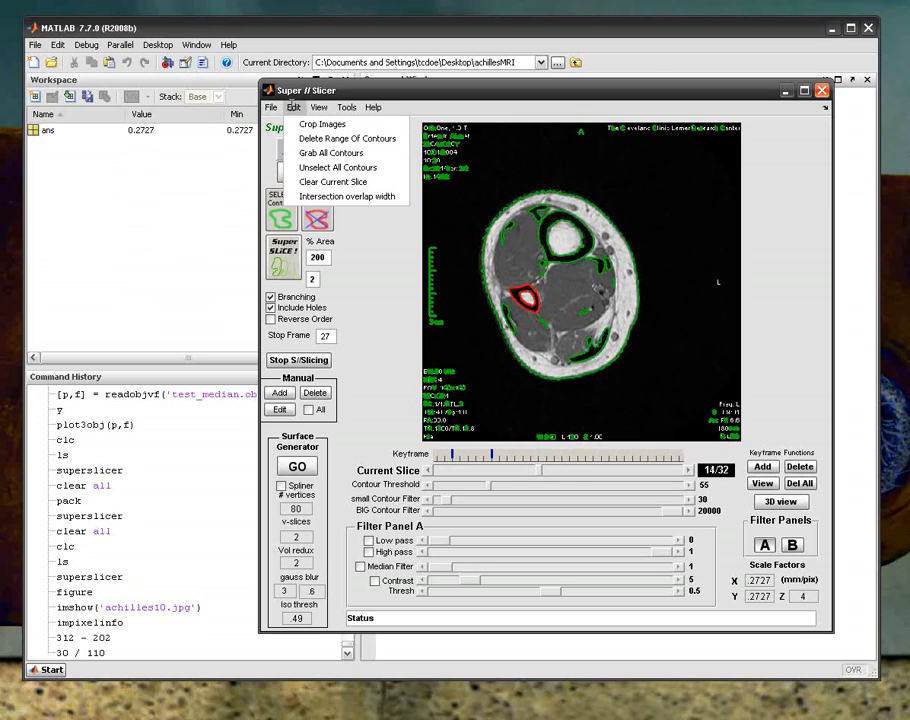
left_click(300, 124)
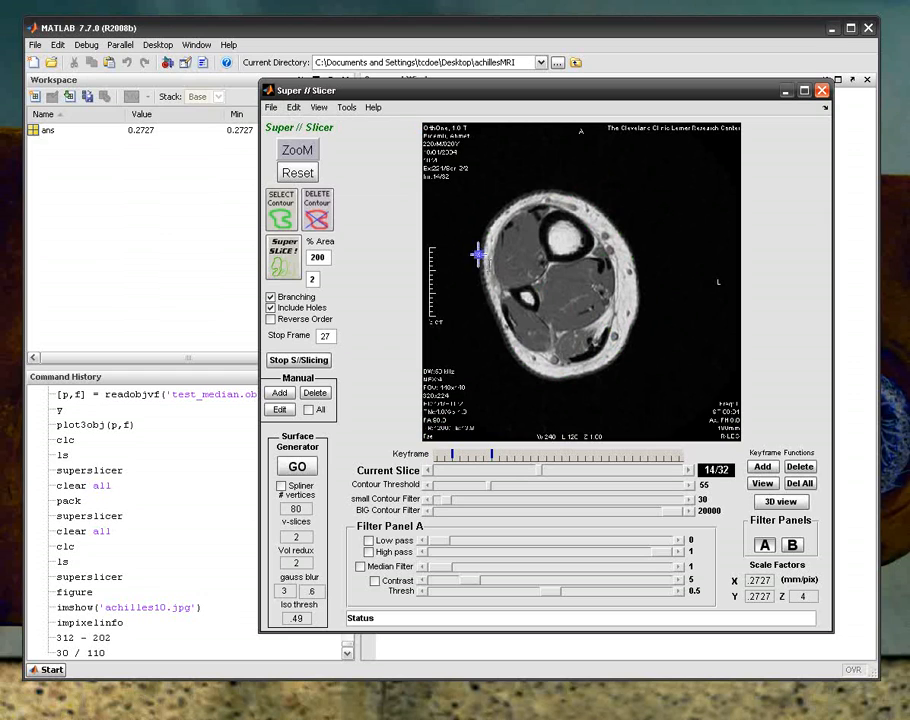
left_click_drag(477, 254, 589, 356)
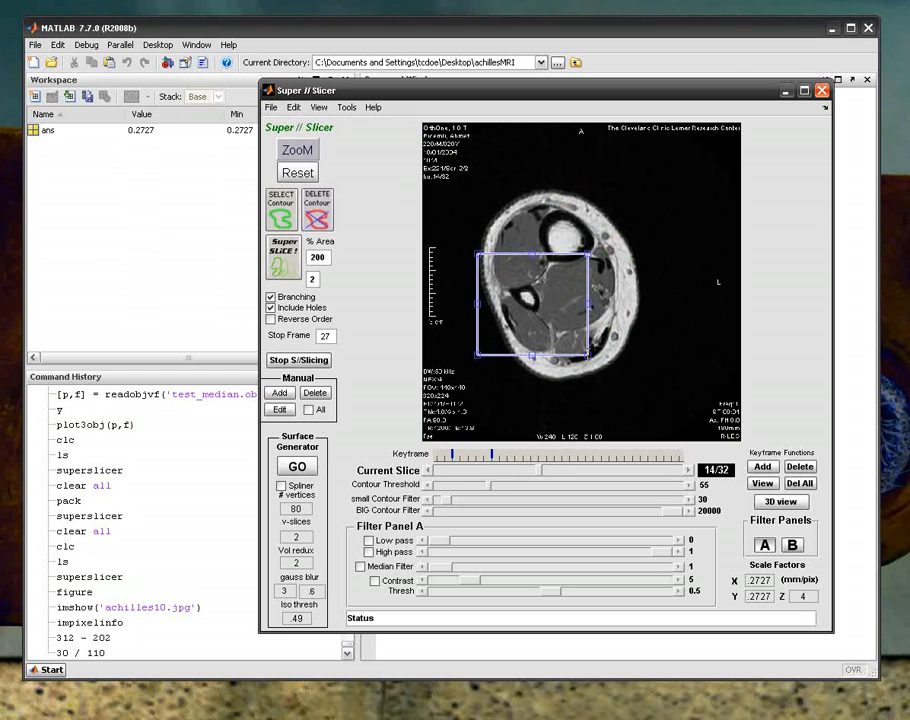
double_click(567, 322)
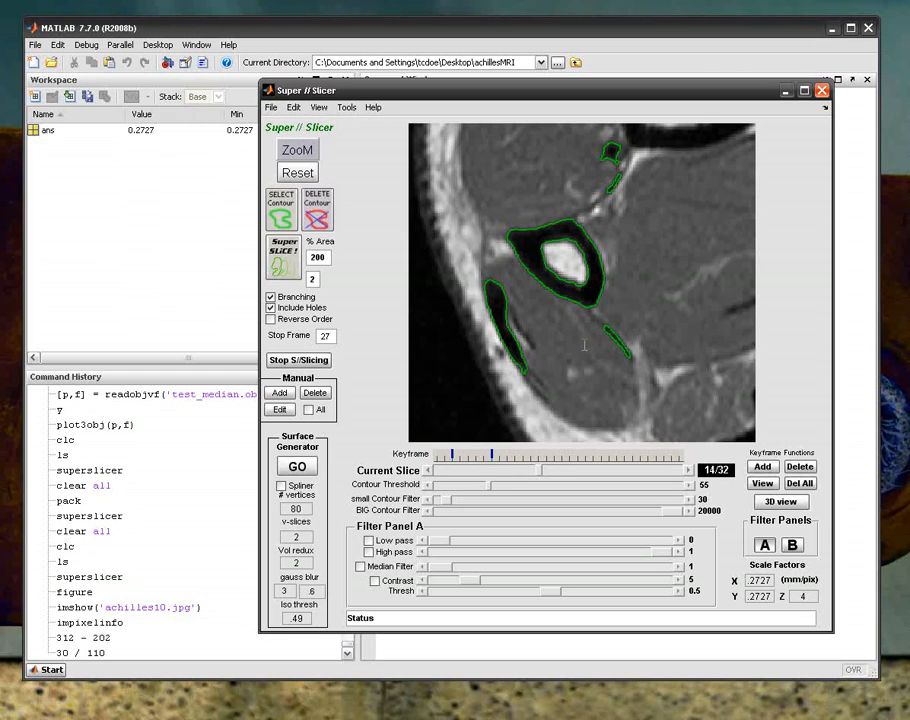
Go to slice 3 of the cropped series and apply a median filter of 7 to smooth the contours.
left_click(450, 468)
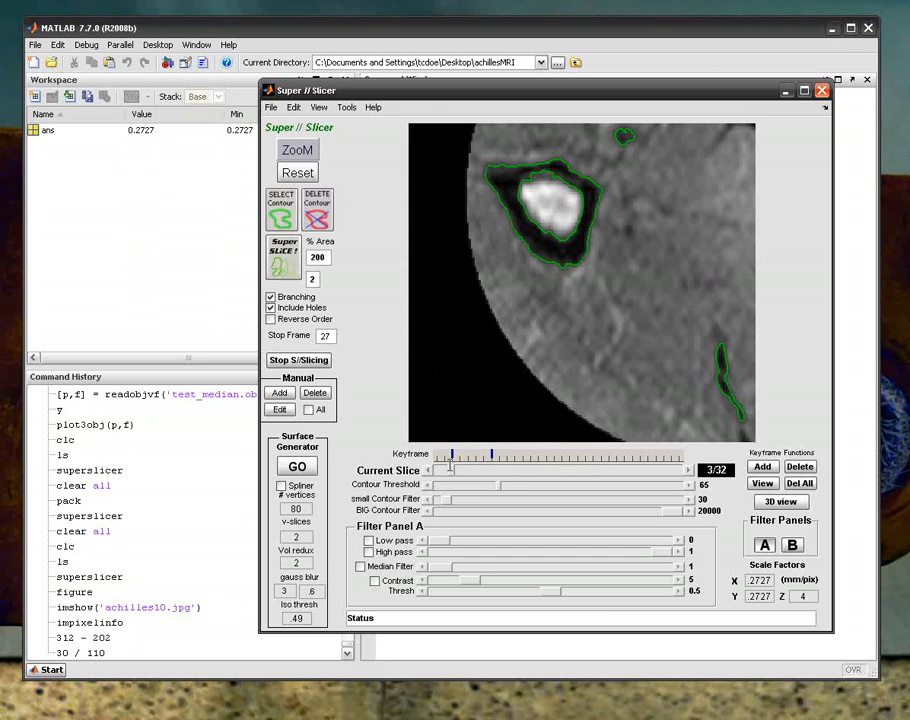
left_click(688, 469)
left_click(688, 469)
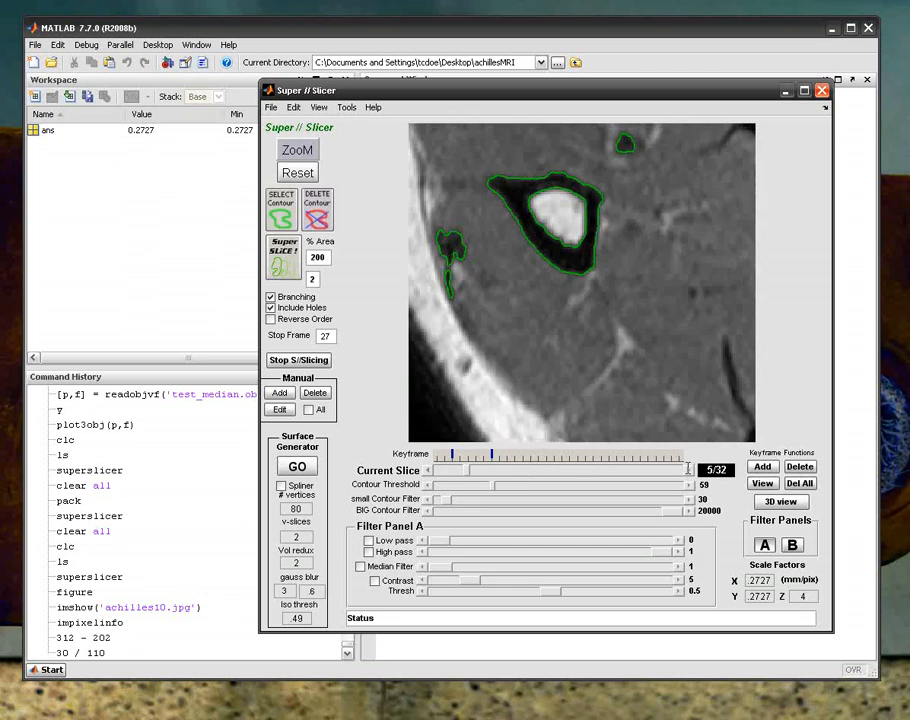
left_click_drag(688, 469, 453, 469)
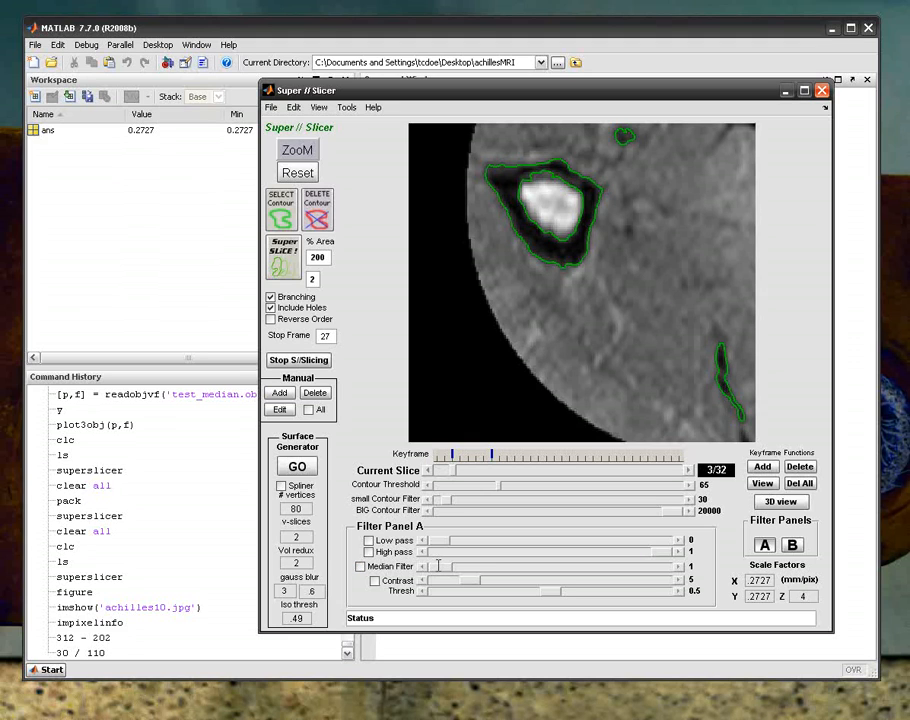
left_click_drag(437, 566, 467, 566)
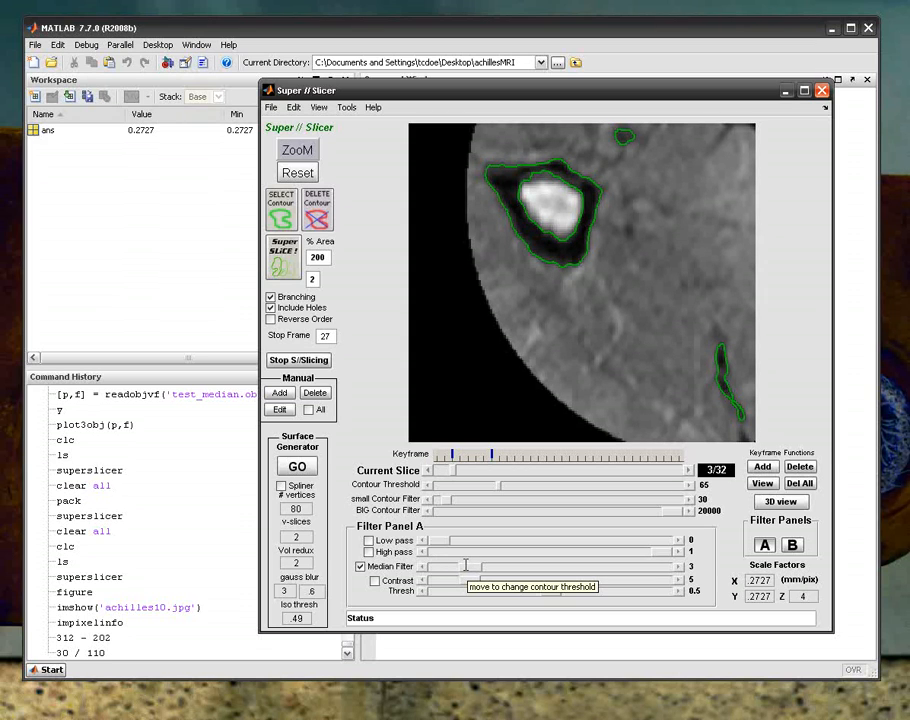
left_click_drag(466, 566, 504, 566)
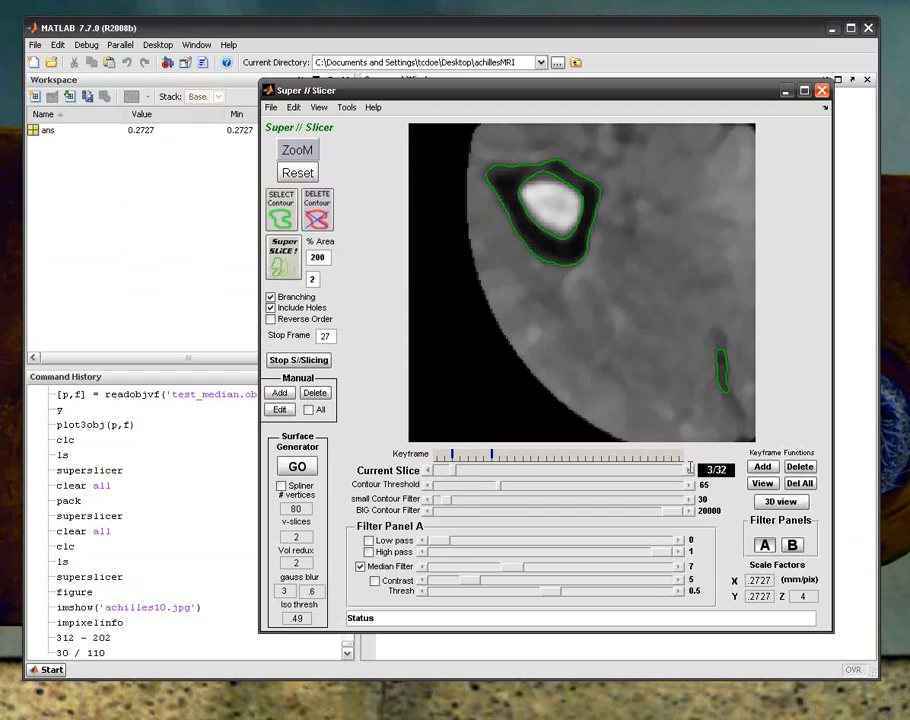
Check the median-filtered fibula contours slice by slice from slice 3 up to slice 28.
left_click(689, 470)
left_click(689, 470)
left_click(689, 470)
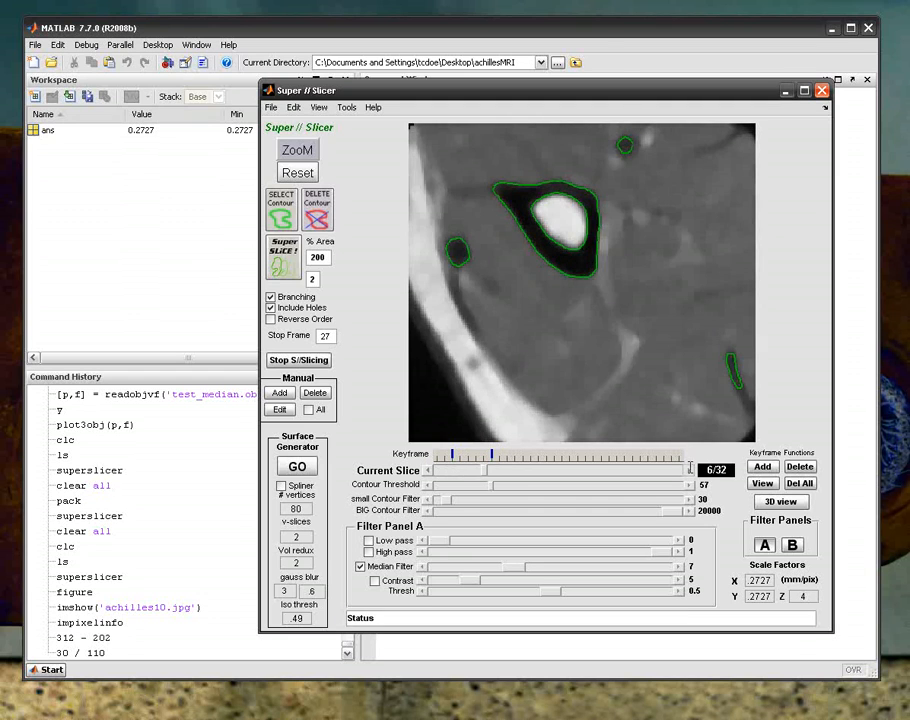
left_click(689, 470)
left_click(689, 470)
left_click(689, 470)
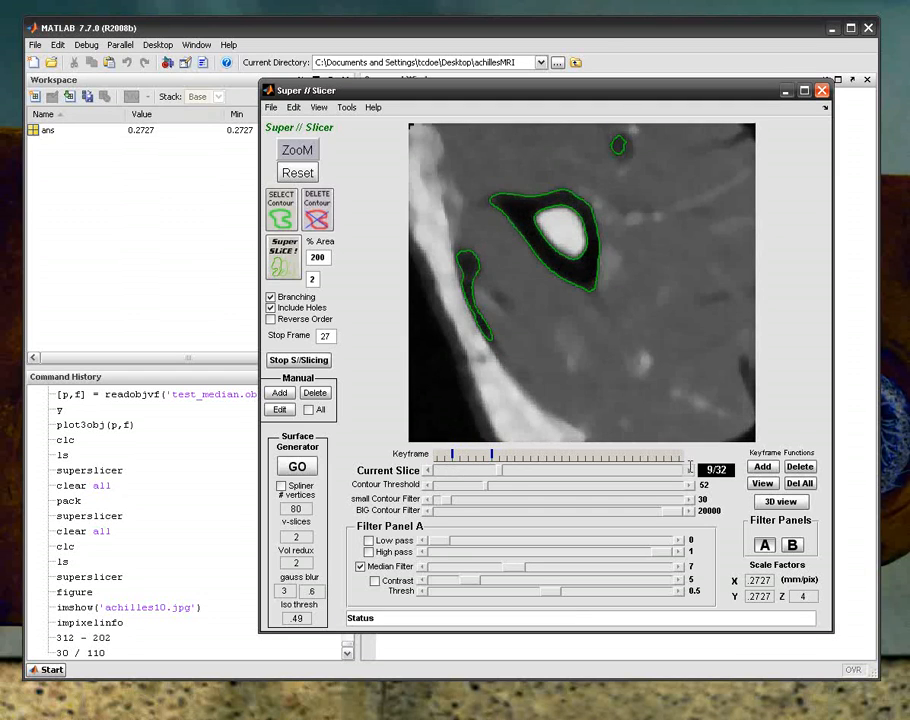
left_click(689, 470)
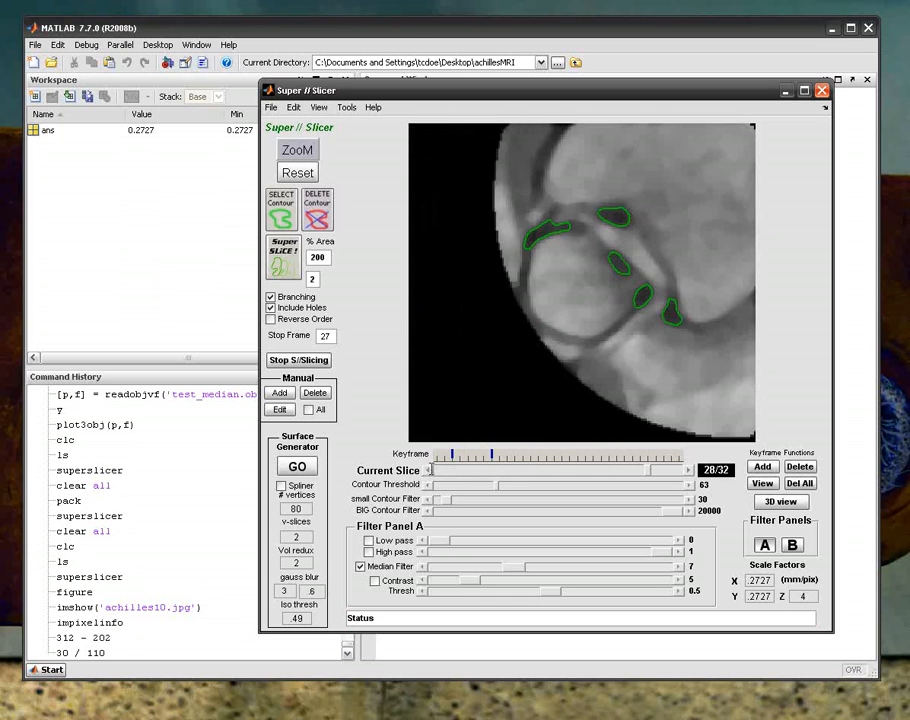
Return to slice 3 and start Super Slice for the median-filtered fibula contour.
left_click(430, 470)
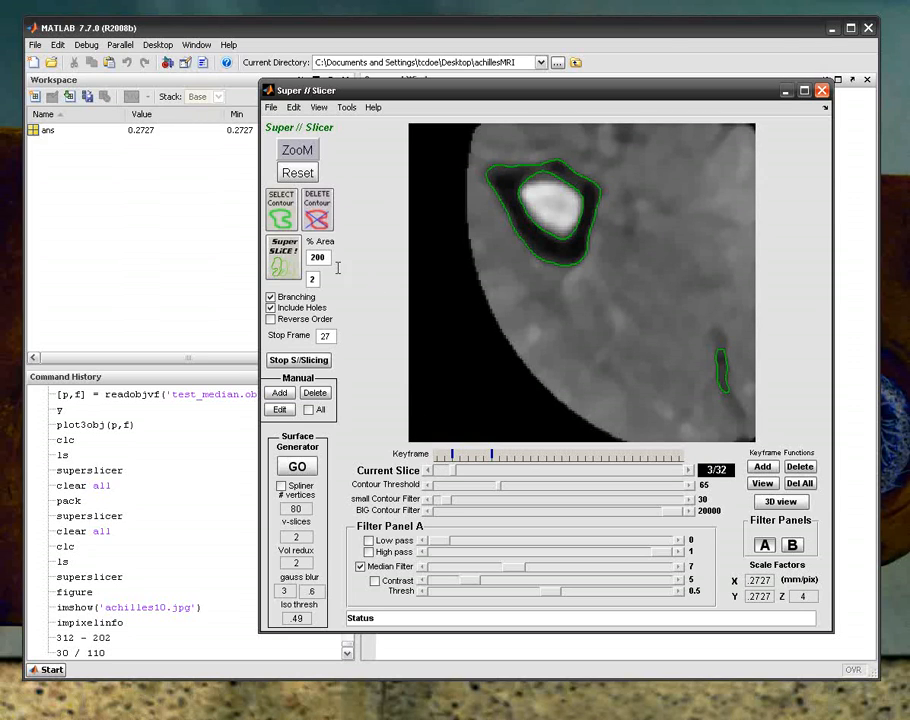
left_click(284, 258)
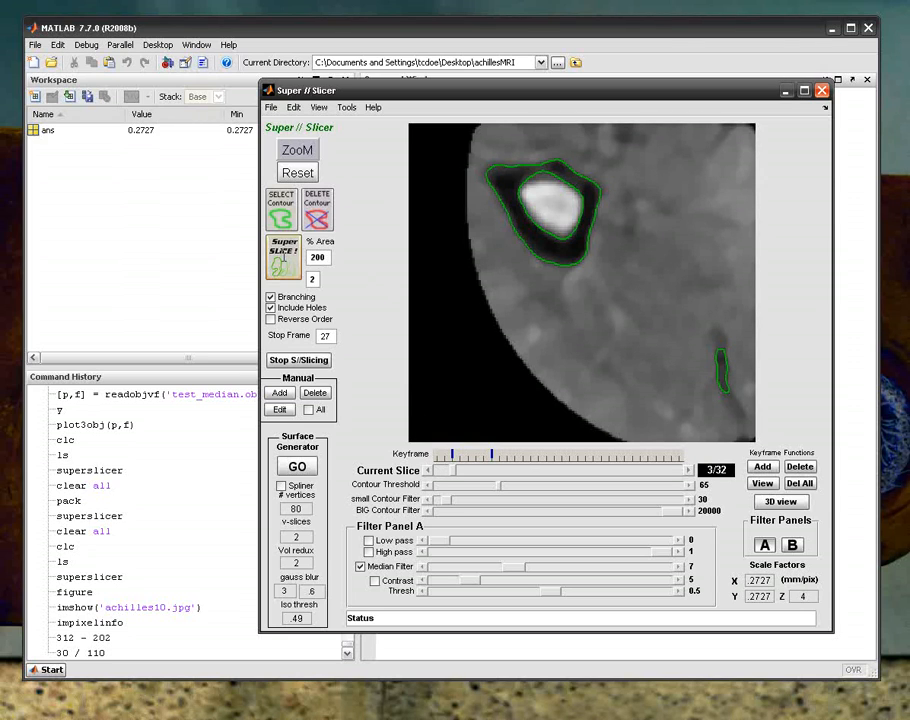